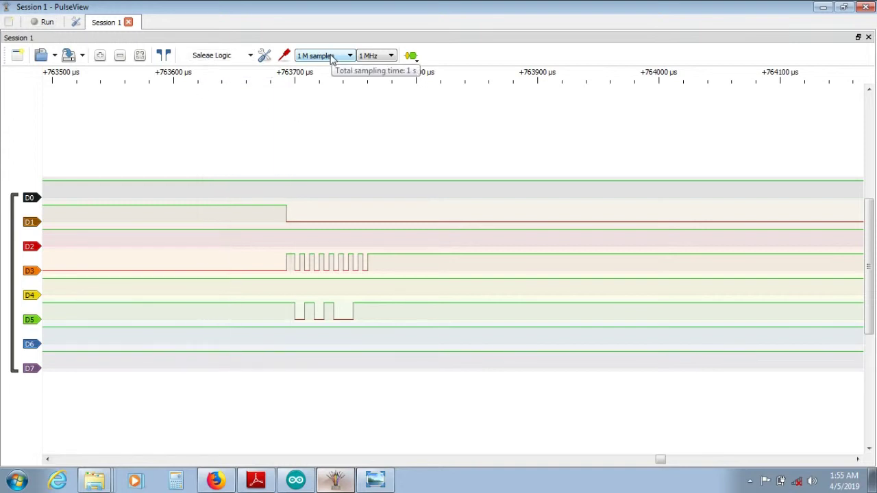
Run a new capture of the logic signals
click(45, 24)
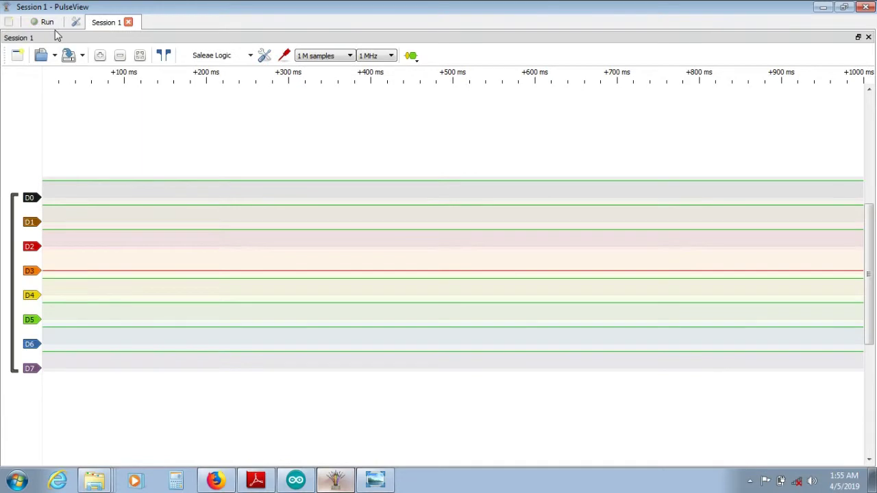
Look up the CPOL and CPHA conditions for SPI mode 0 in the SPI Modes table of the ATMEGA 328P datasheet
click(295, 479)
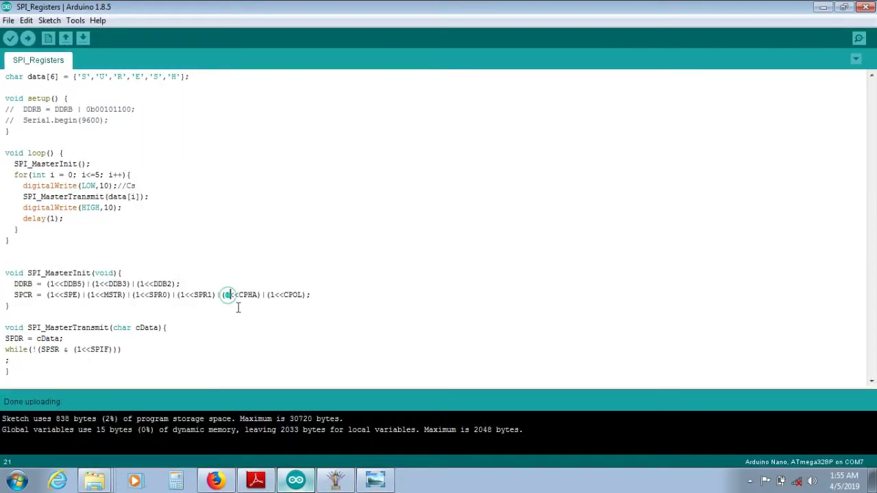
click(255, 479)
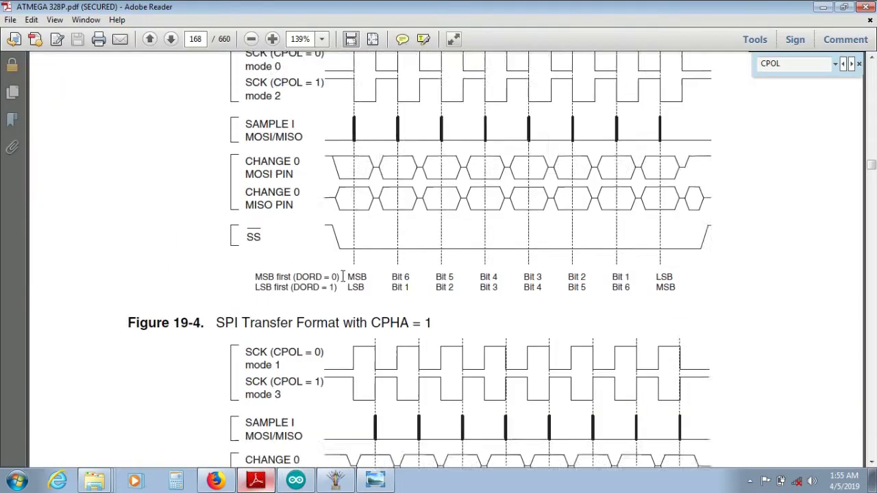
scroll(343, 276, up, 10)
drag(303, 143, 368, 144)
click(380, 147)
drag(261, 144, 359, 142)
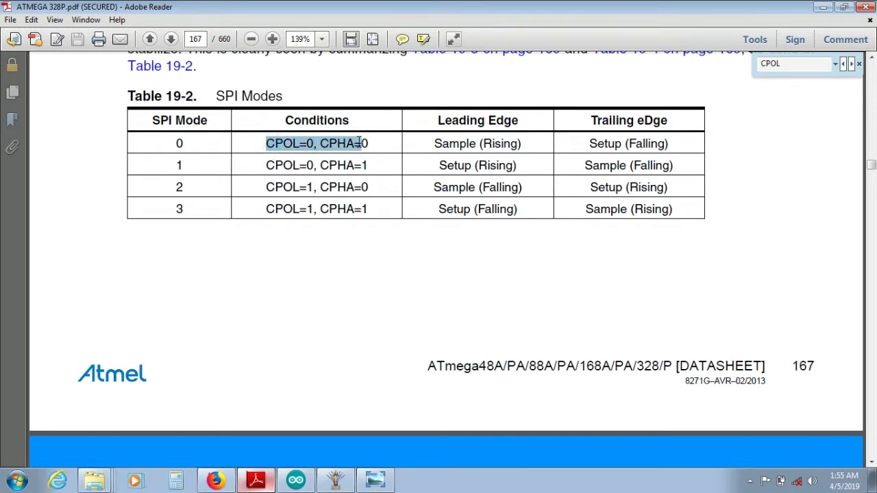
click(378, 146)
drag(175, 143, 198, 143)
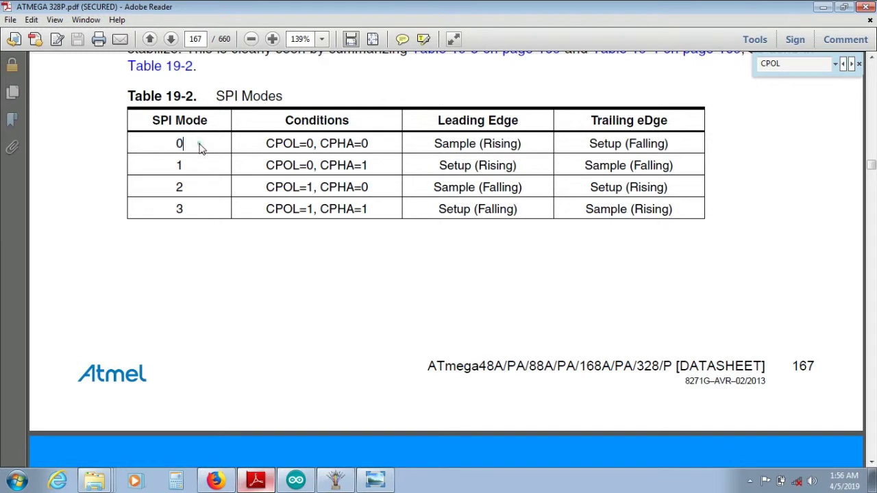
click(823, 7)
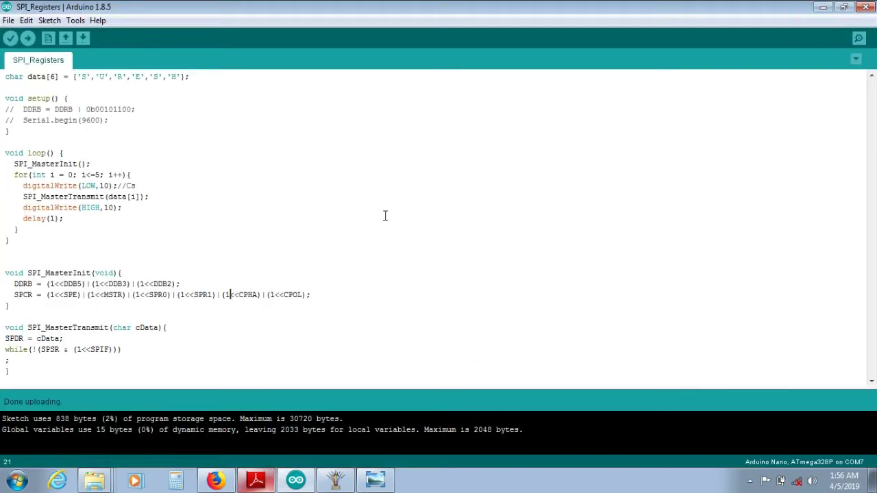
Set the CPHA and CPOL bits to 0 in the sketch's SPCR line, and compile and upload the sketch
key(BackSpace)
click(10, 39)
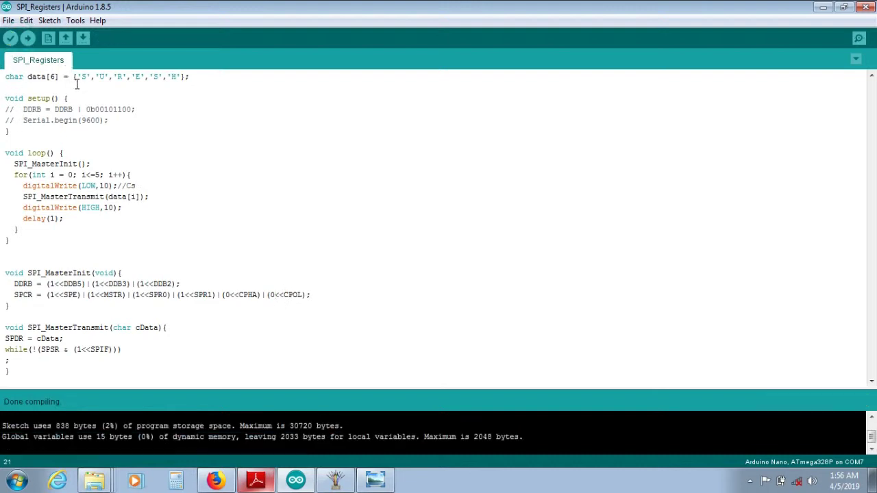
click(29, 38)
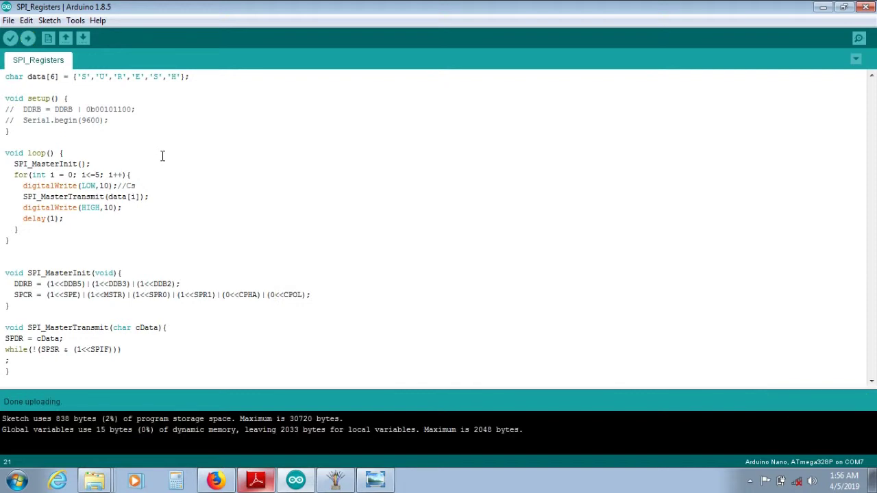
Switch to PulseView and rerun the capture until it records the start of the SPI transmission
click(335, 479)
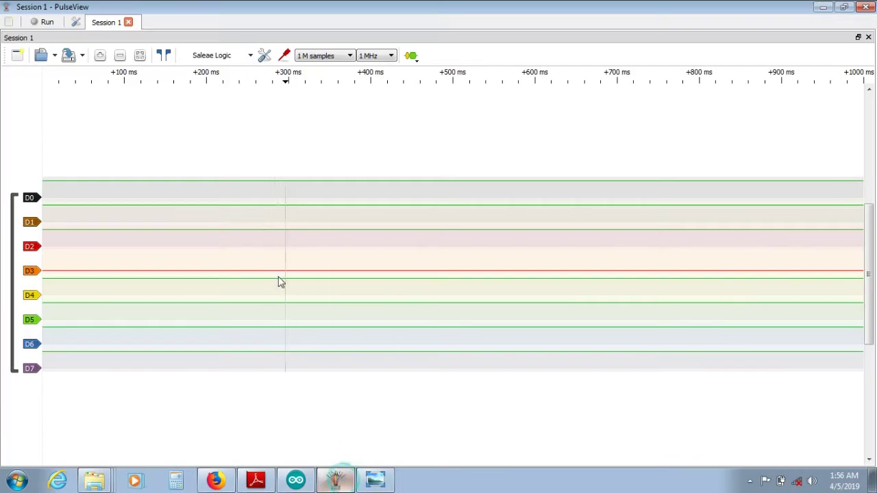
click(45, 22)
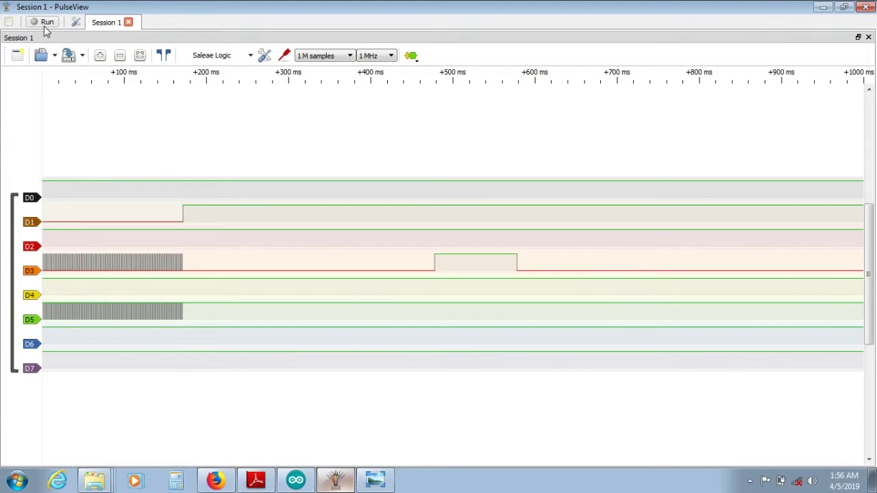
click(45, 23)
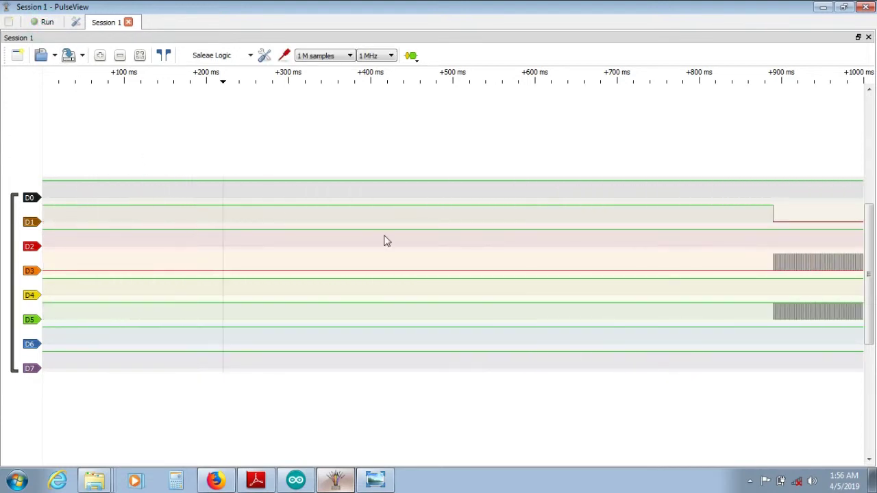
Examine the first D3 clock and D5 data burst after the falling edge on D1
scroll(603, 241, down, 2)
scroll(481, 263, up, 10)
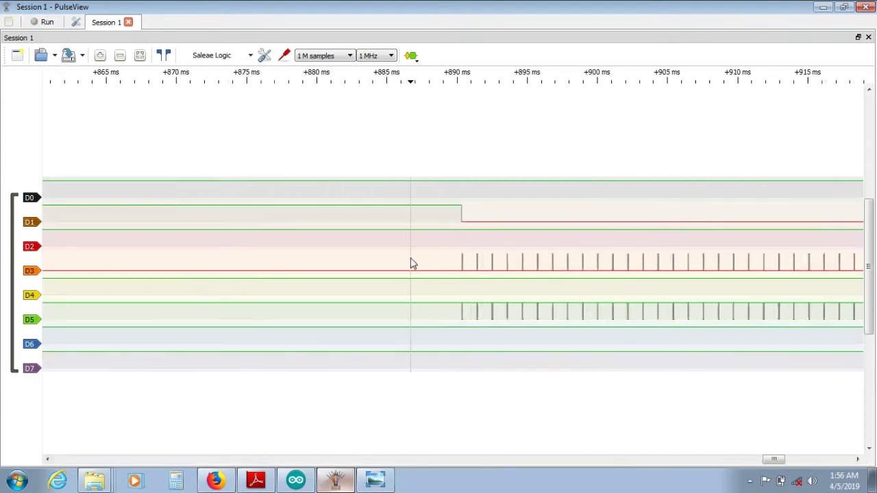
scroll(558, 258, up, 10)
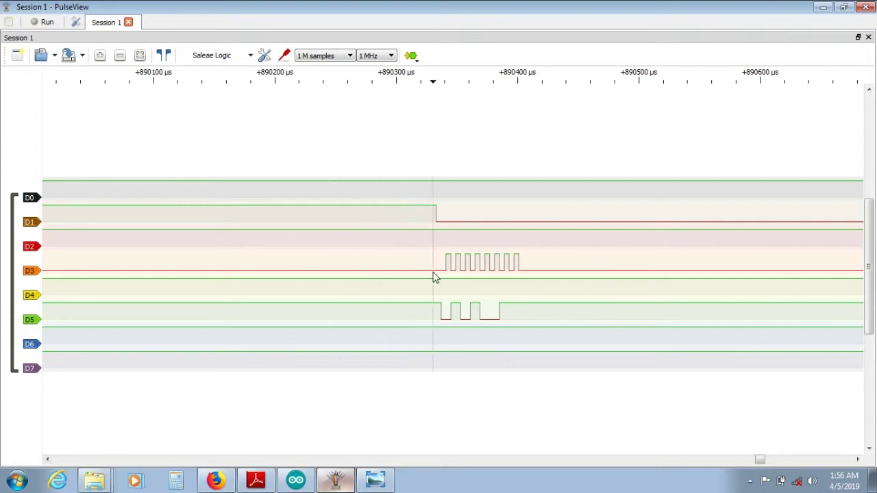
scroll(272, 229, down, 5)
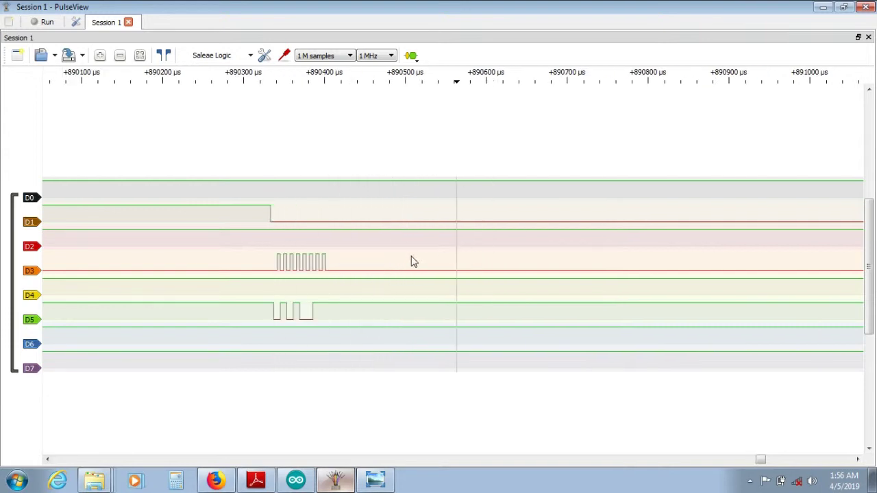
scroll(436, 268, up, 2)
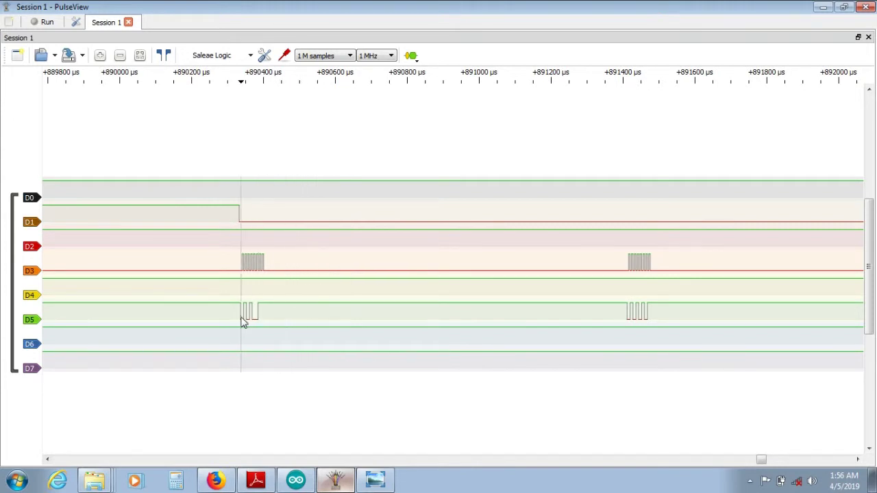
Check the first character of the data array in the Arduino sketch and return to the PulseView trace
click(296, 481)
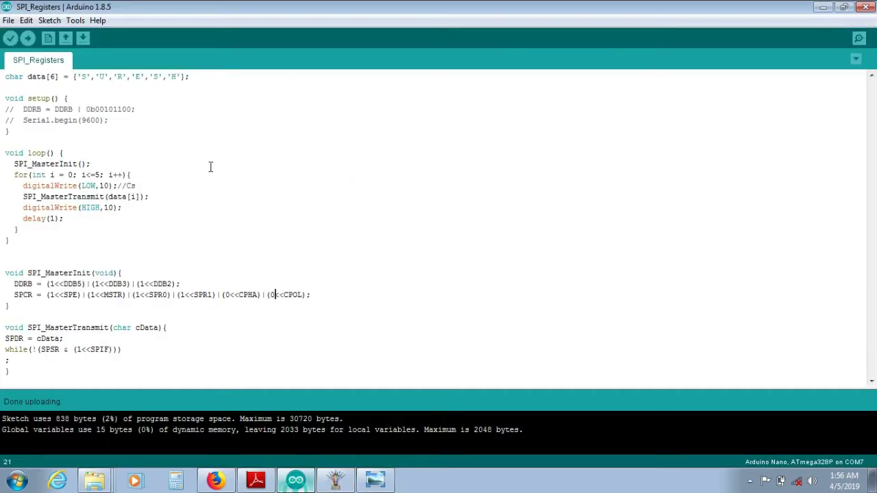
drag(79, 76, 91, 80)
click(148, 190)
click(296, 481)
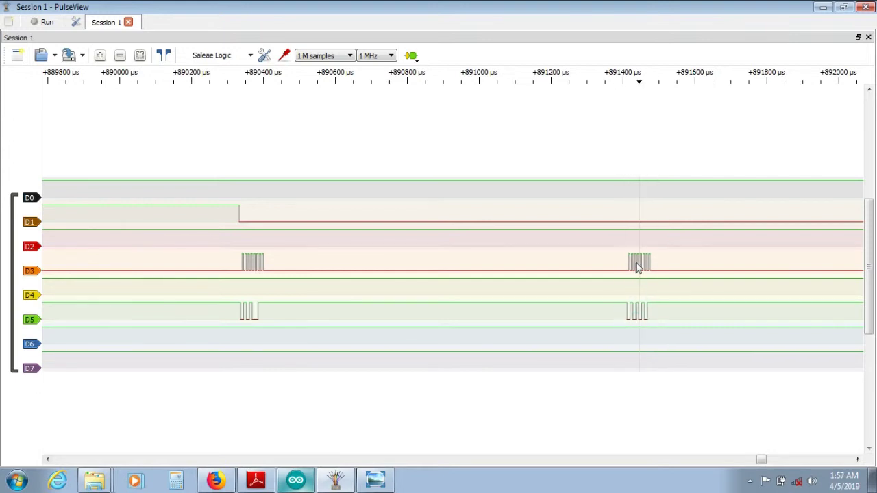
Examine the successive bursts on D3 and D5, comparing the clock edges with the data transitions in the second burst
scroll(637, 221, down, 5)
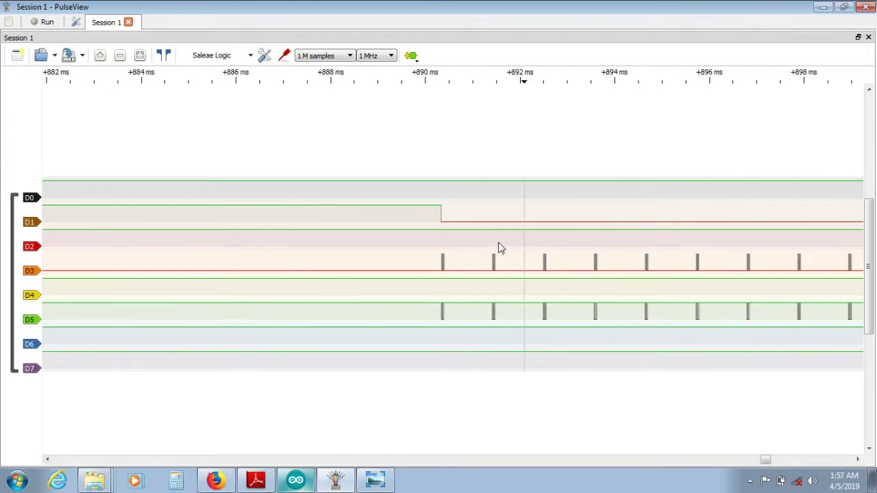
scroll(432, 254, down, 8)
scroll(525, 244, up, 3)
scroll(308, 233, down, 2)
scroll(275, 233, up, 6)
scroll(251, 268, down, 3)
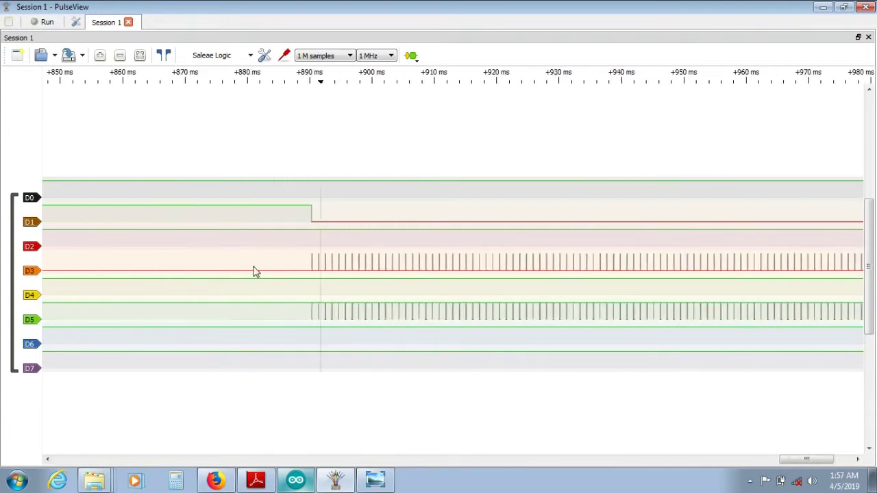
scroll(421, 266, up, 4)
scroll(284, 284, down, 3)
scroll(460, 271, up, 3)
scroll(461, 270, up, 7)
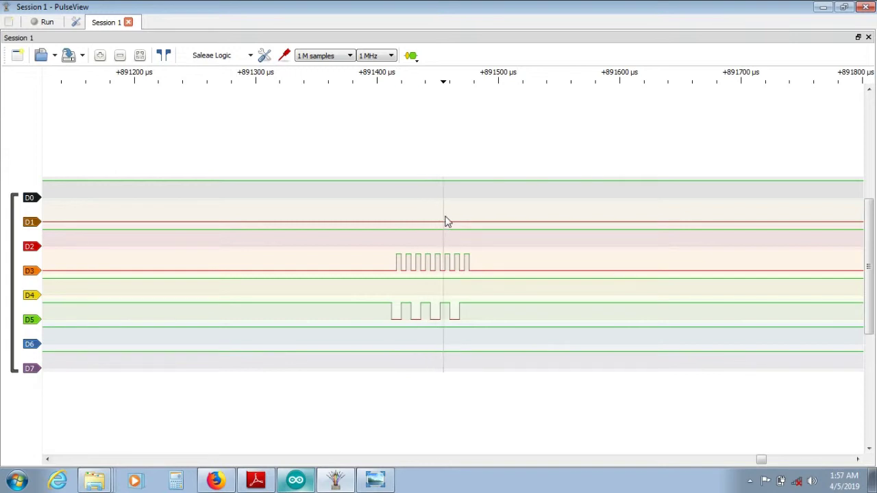
scroll(439, 268, down, 4)
scroll(429, 279, up, 2)
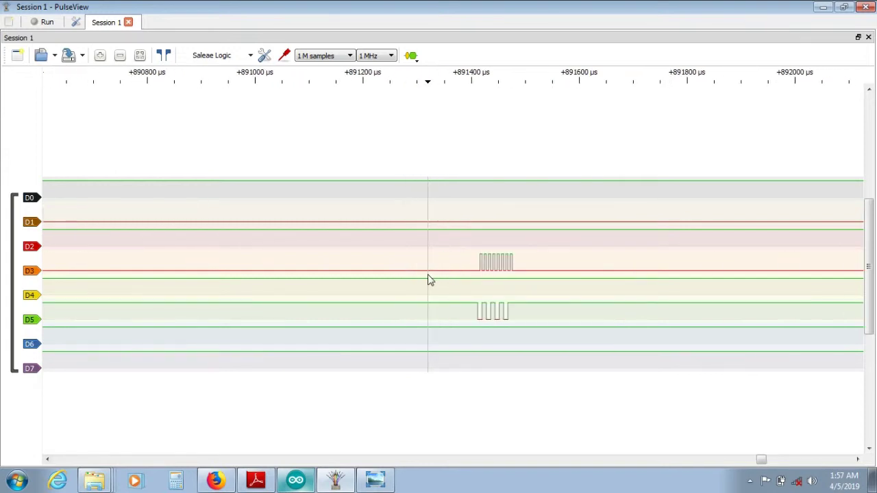
scroll(422, 271, down, 2)
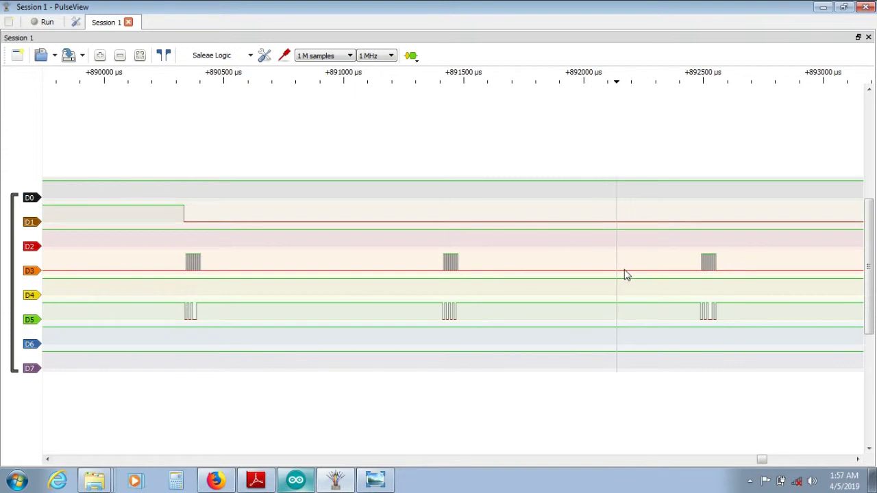
scroll(476, 272, up, 2)
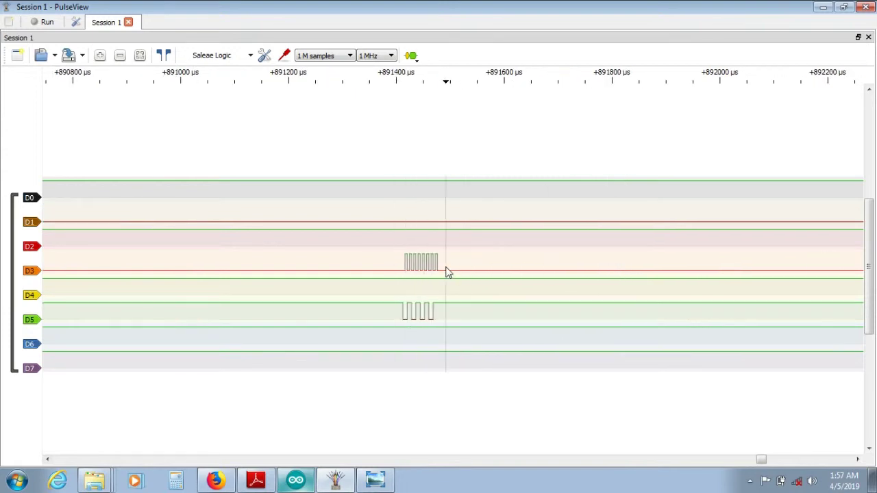
scroll(447, 272, down, 1)
scroll(414, 272, up, 1)
scroll(370, 272, down, 1)
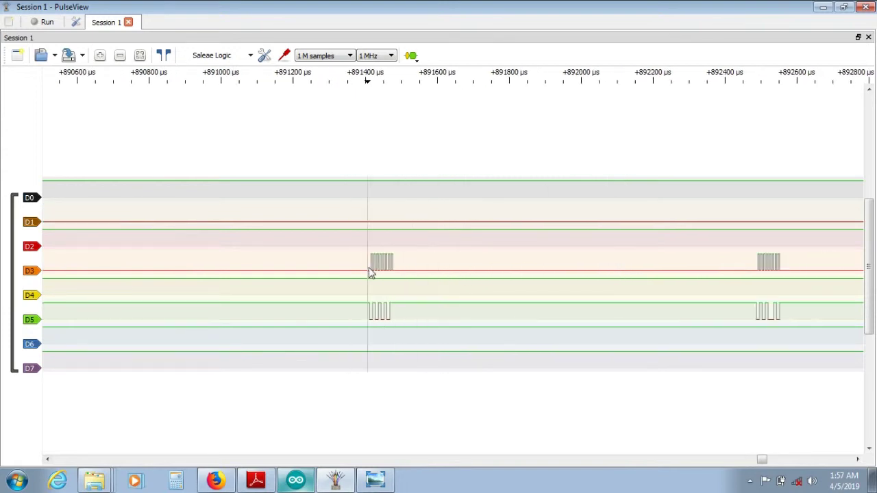
scroll(408, 320, up, 2)
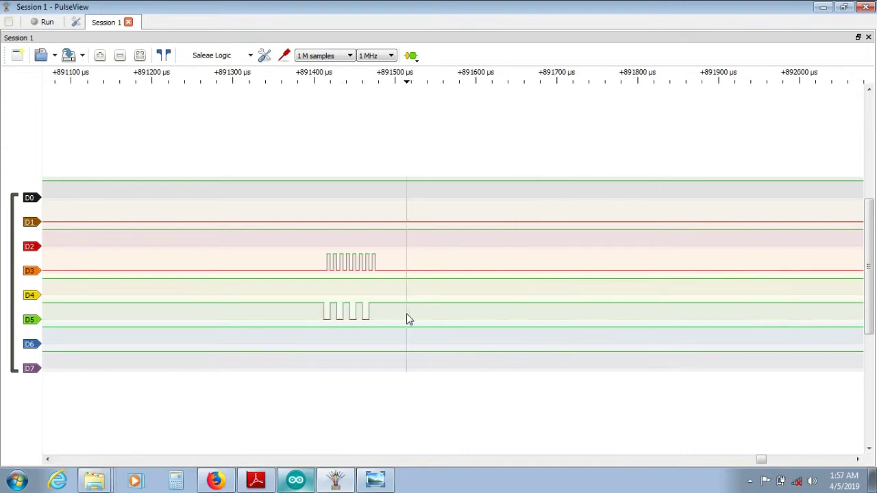
scroll(367, 319, up, 3)
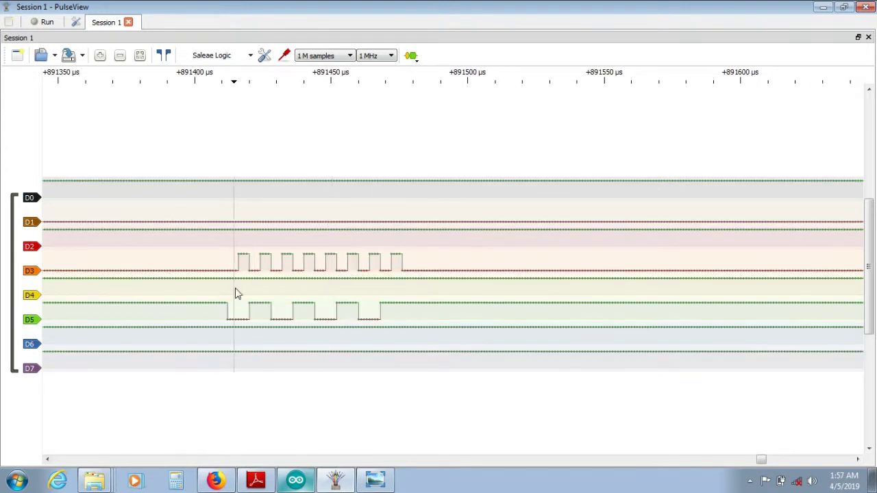
Check the leading-edge behaviour of SPI mode 0 in the datasheet's SPI Modes table and return to the trace
click(255, 480)
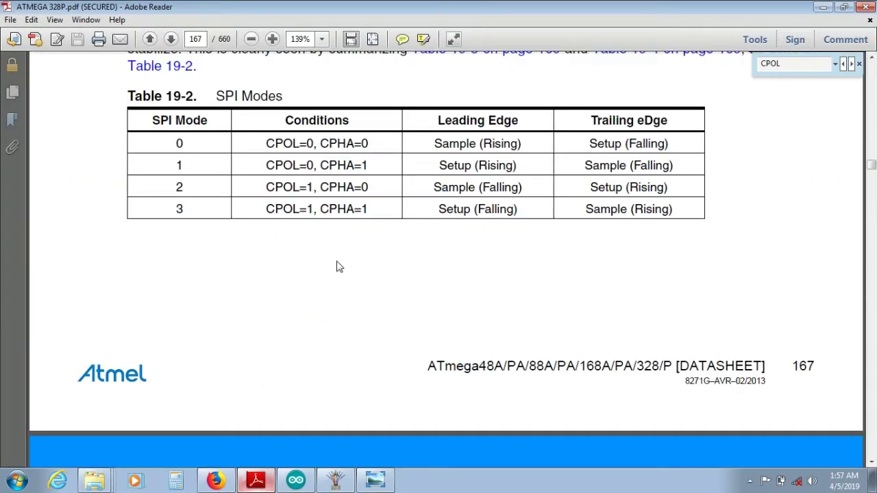
scroll(346, 257, up, 2)
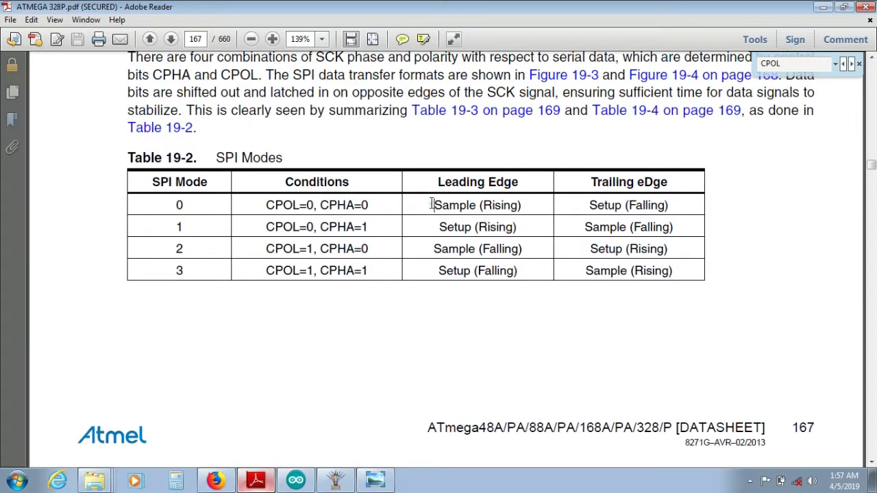
drag(432, 205, 523, 207)
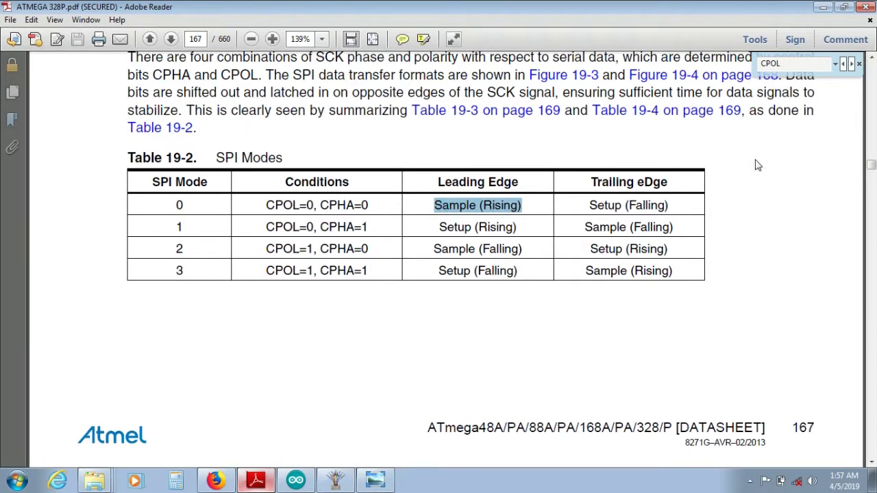
click(823, 14)
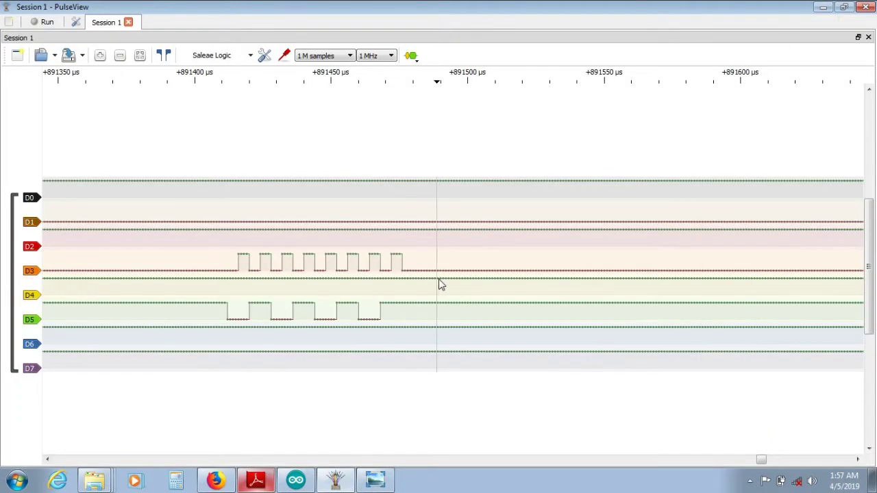
Take a screen snip of the D3 clock and D5 data burst with the Snipping Tool
scroll(441, 288, down, 2)
scroll(381, 294, up, 1)
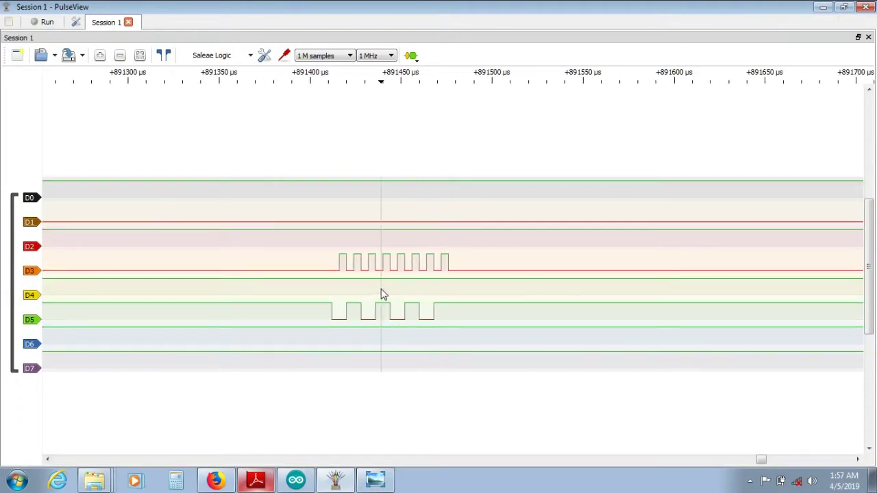
click(17, 480)
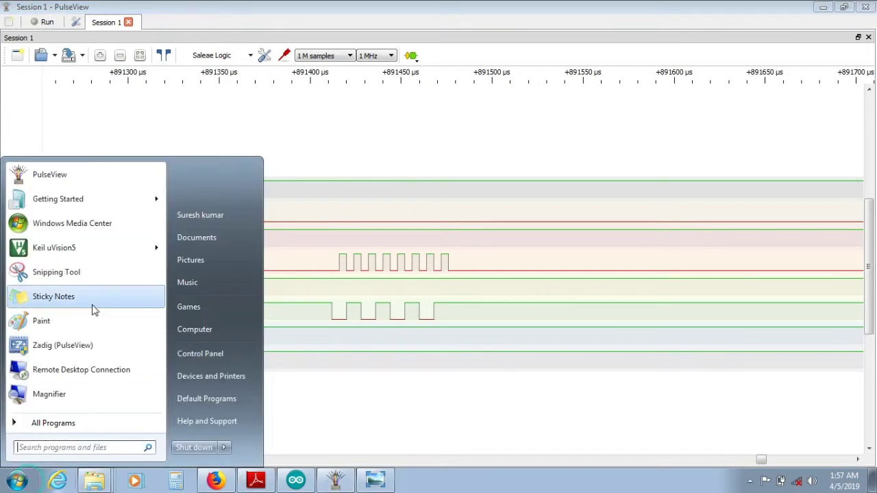
click(55, 274)
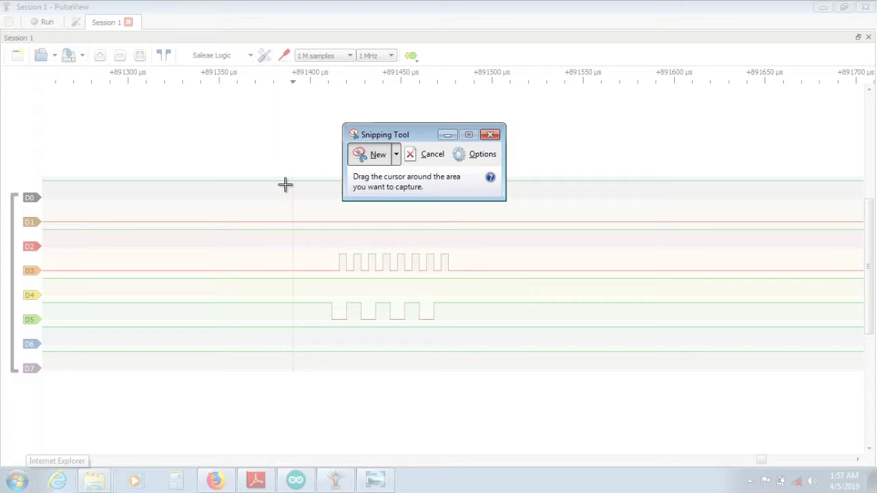
drag(285, 184, 489, 366)
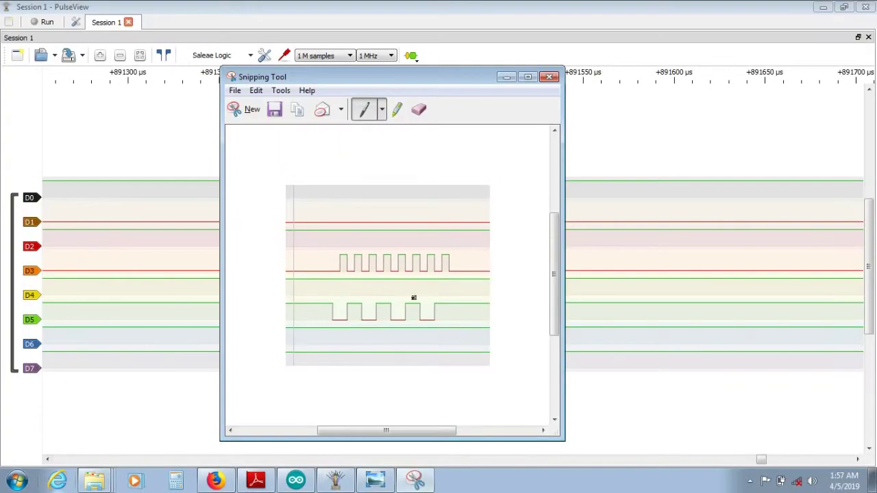
Save the snip to the desktop as a PNG named Mode0 and minimize the Snipping Tool
click(274, 112)
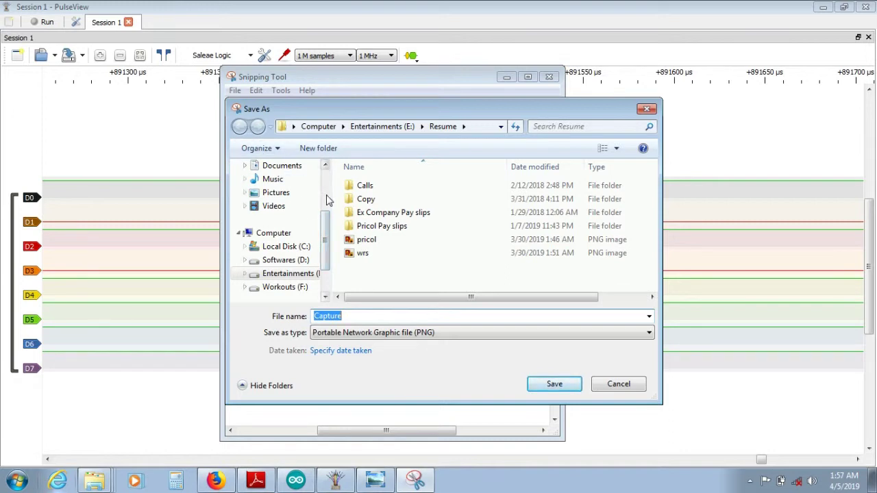
scroll(326, 242, up, 3)
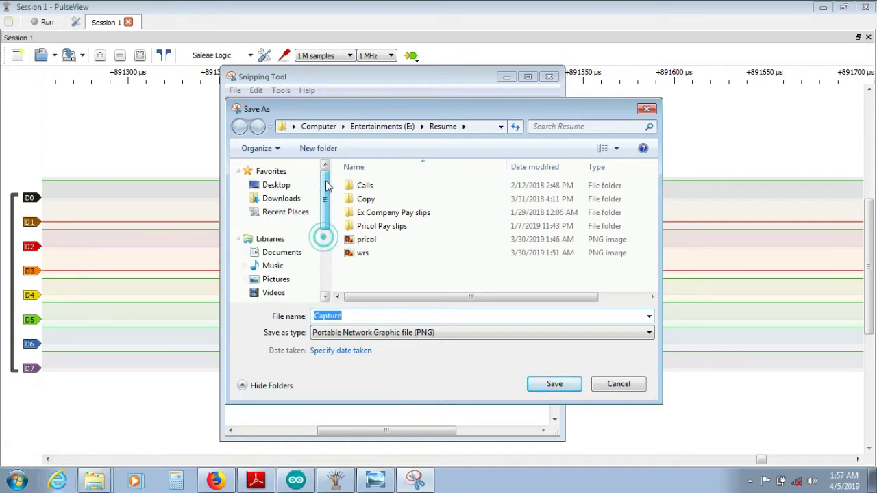
click(288, 187)
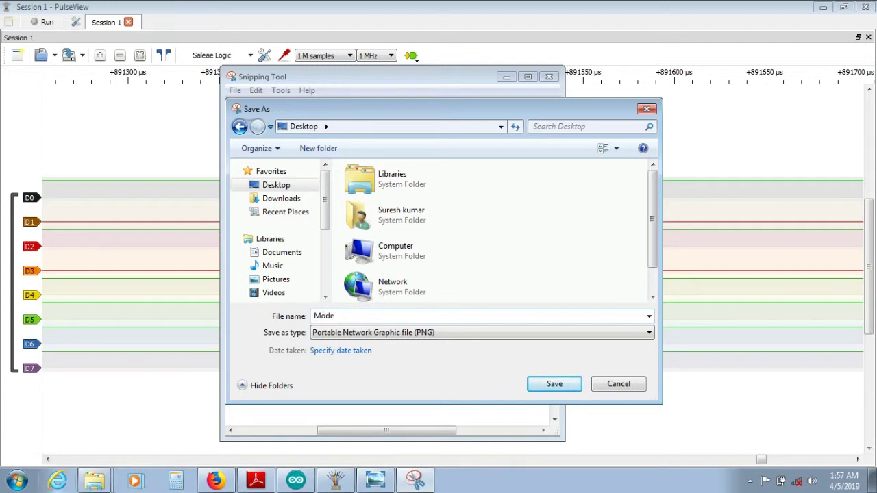
key(Return)
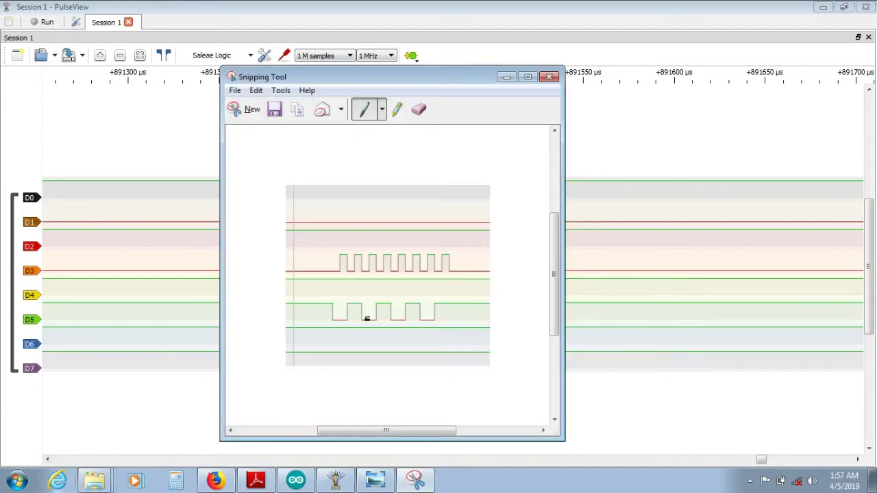
click(506, 77)
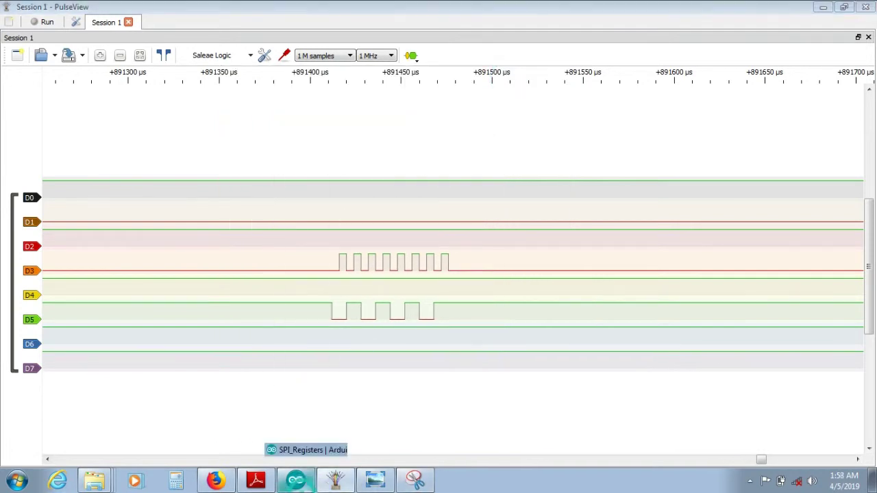
Check the CPOL and CPHA conditions for SPI mode 1 in the datasheet's SPI Modes table
click(296, 480)
click(256, 479)
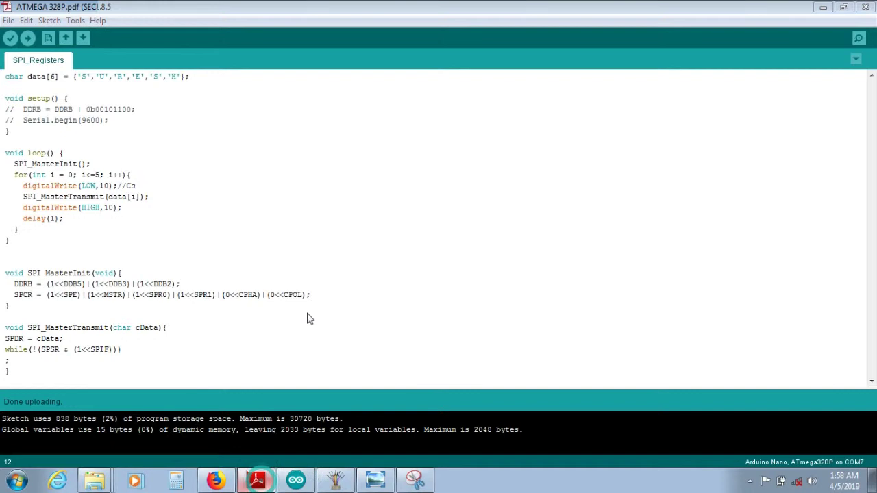
click(291, 230)
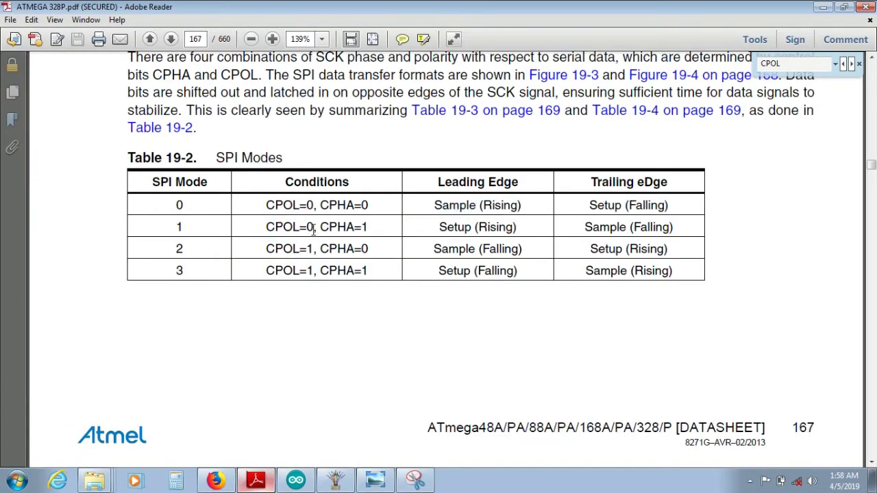
click(316, 227)
click(349, 230)
click(823, 7)
Change the CPHA term in the Arduino sketch's SPCR line to (1<<CPHA), and compile and upload the sketch
click(295, 479)
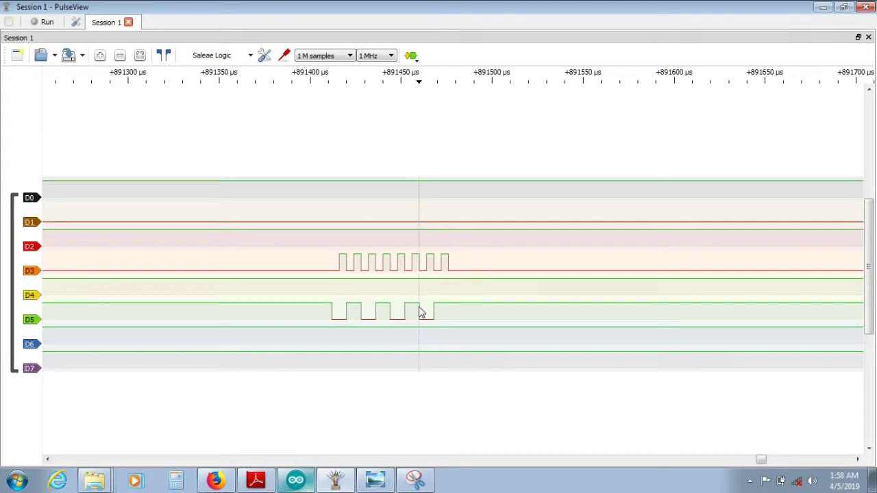
click(295, 480)
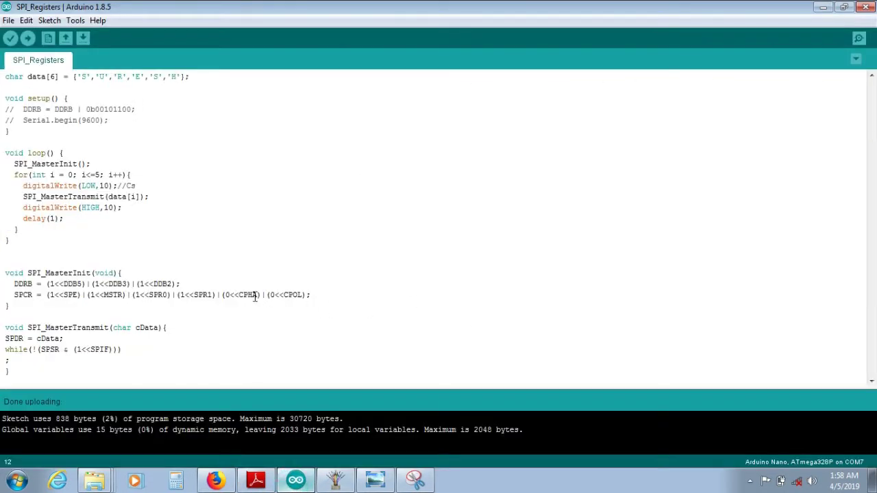
click(231, 295)
text(0)
click(288, 320)
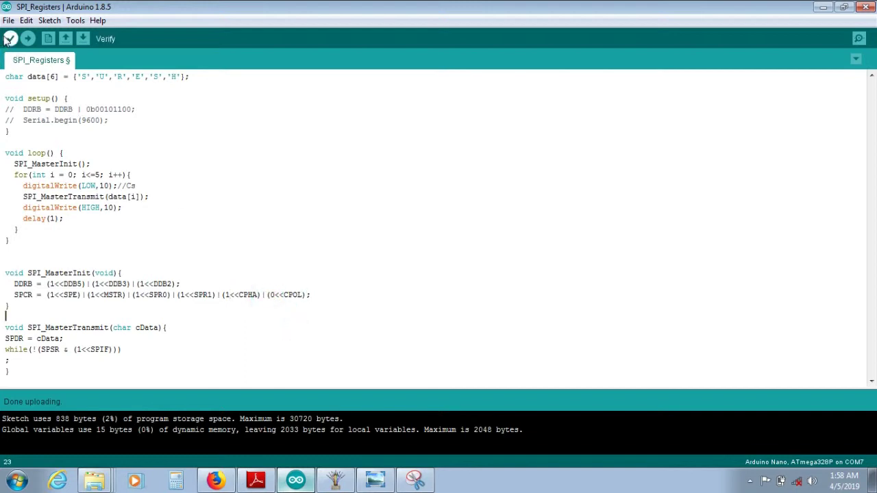
click(10, 39)
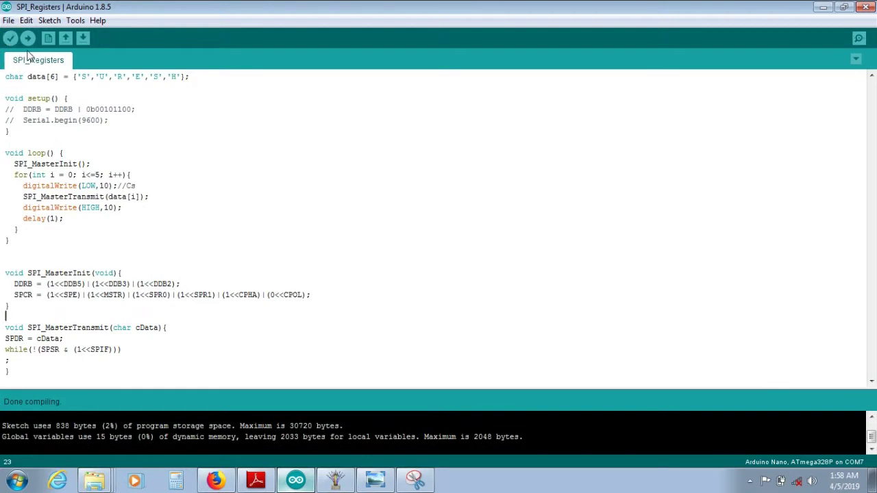
click(28, 39)
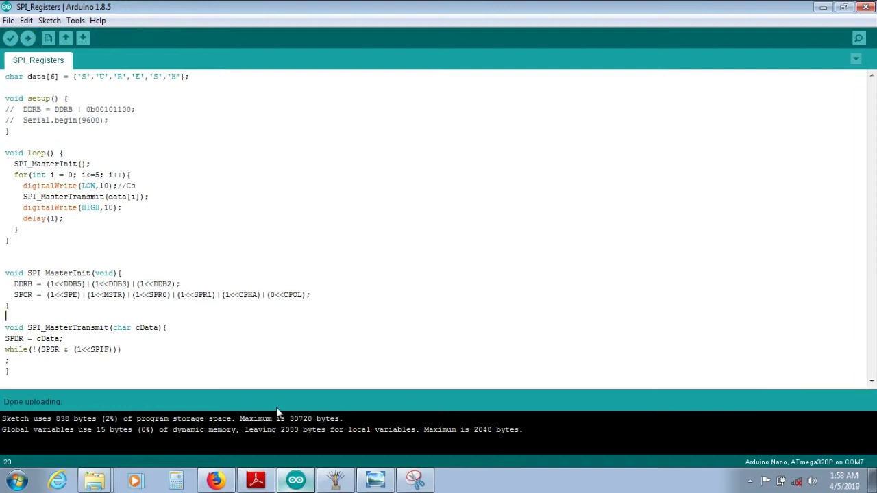
Run a new capture in PulseView and examine the D3 and D5 bursts while D1 is low
click(335, 479)
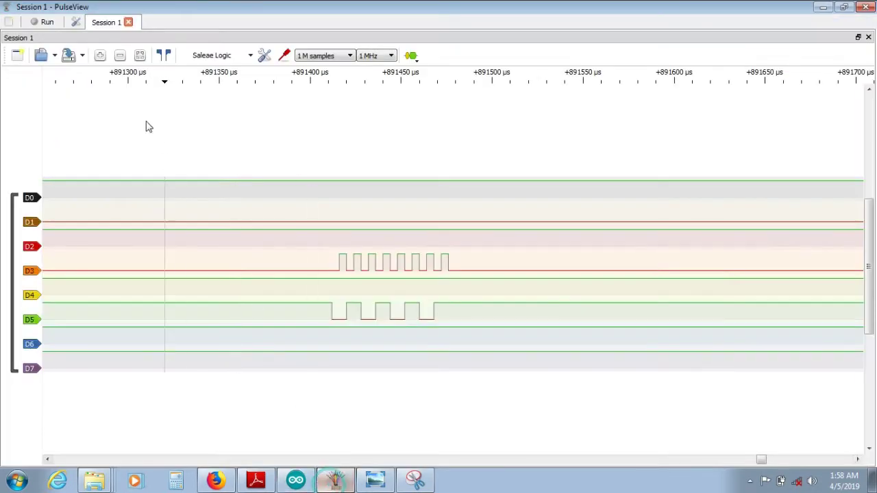
click(46, 22)
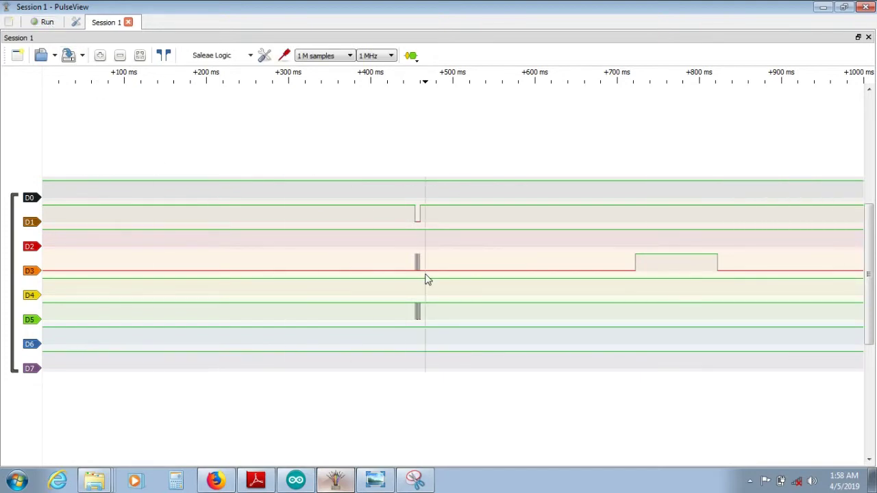
scroll(426, 279, up, 10)
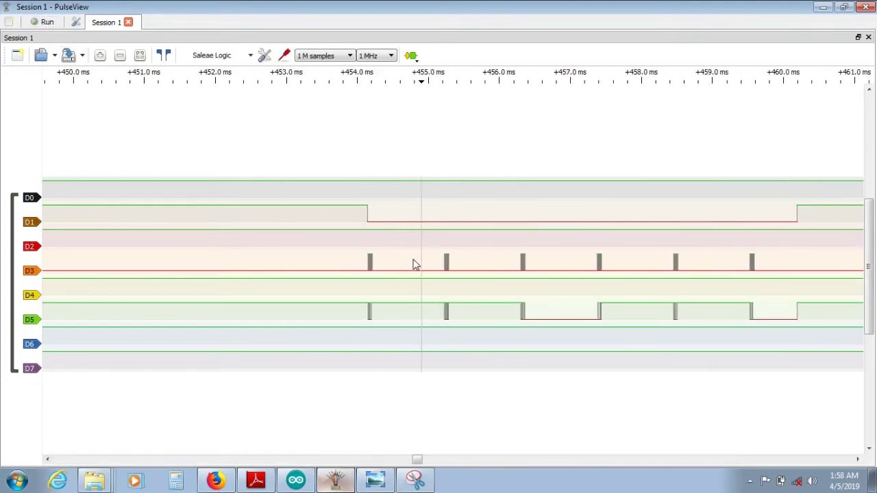
scroll(397, 263, down, 2)
scroll(370, 259, up, 3)
scroll(352, 264, down, 2)
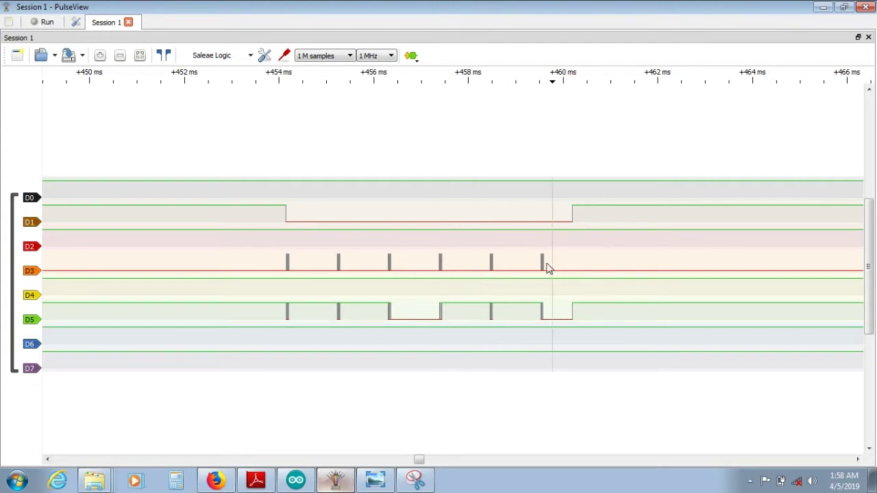
Check the characters of the data array in the Arduino sketch and return to the PulseView trace
click(305, 480)
drag(81, 76, 177, 77)
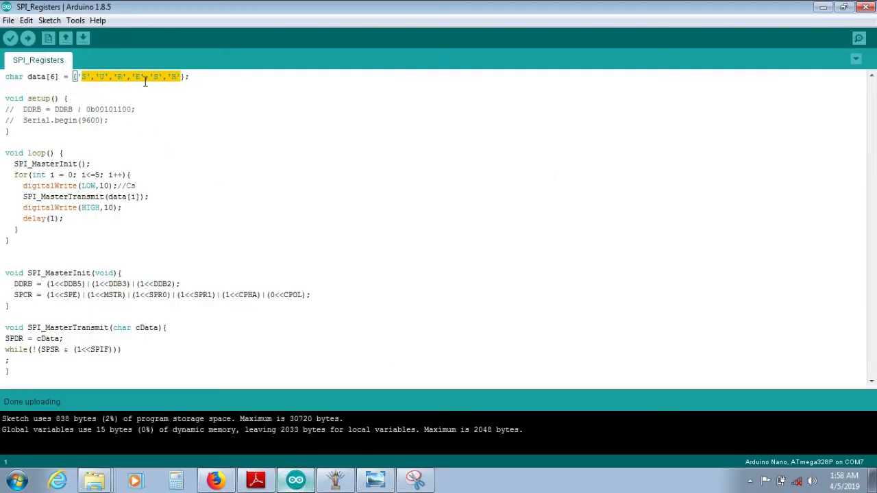
click(335, 479)
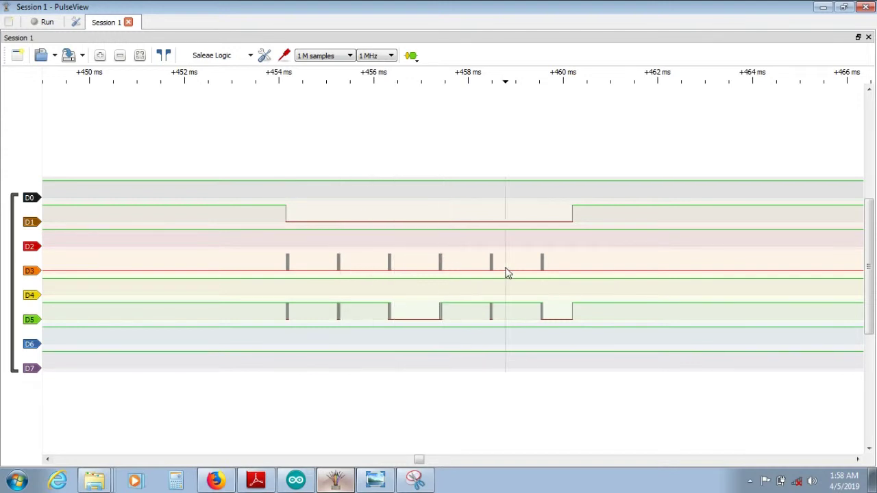
Examine the second burst in the new capture, comparing the D3 clock edges with the D5 data transitions
scroll(338, 271, up, 8)
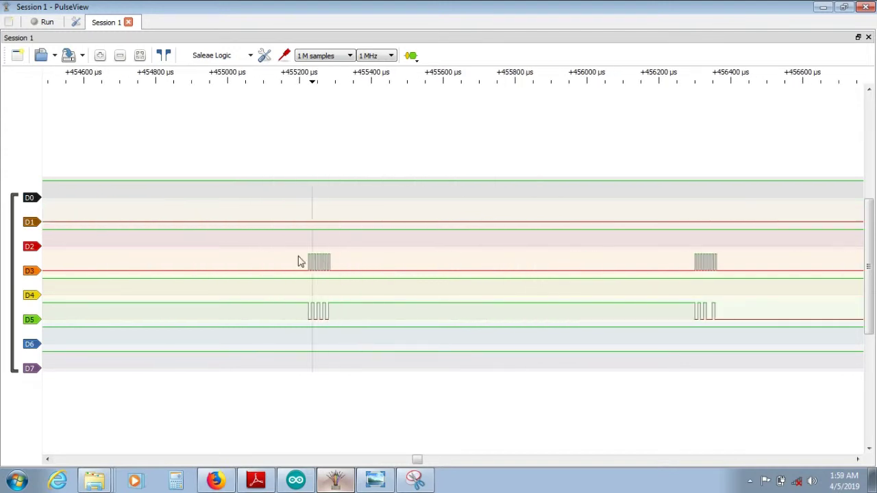
scroll(382, 266, down, 1)
scroll(464, 280, up, 5)
scroll(406, 276, down, 2)
scroll(406, 276, down, 2)
scroll(411, 277, up, 2)
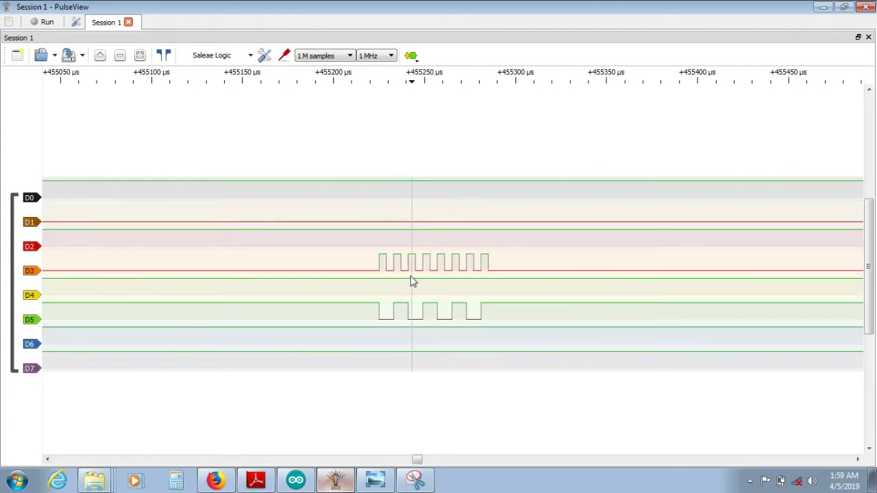
scroll(333, 281, down, 2)
scroll(418, 281, down, 3)
scroll(420, 276, up, 2)
scroll(478, 275, down, 2)
scroll(425, 268, up, 2)
scroll(360, 272, up, 1)
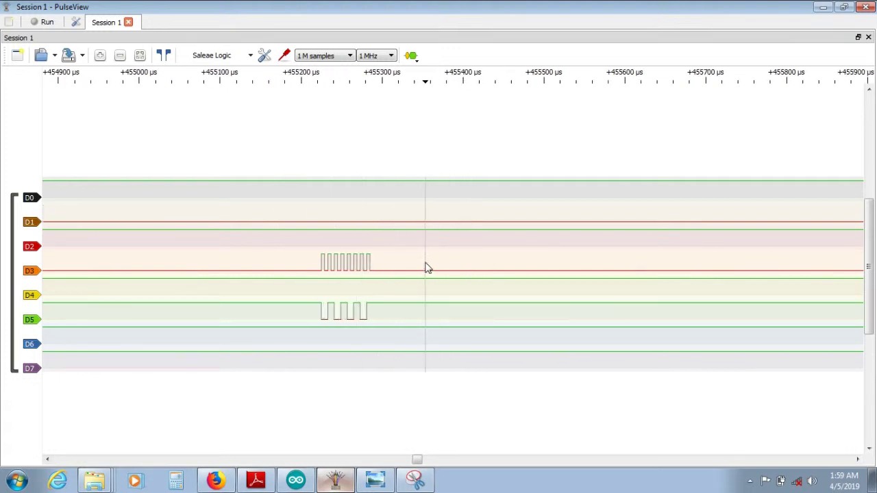
scroll(300, 292, up, 1)
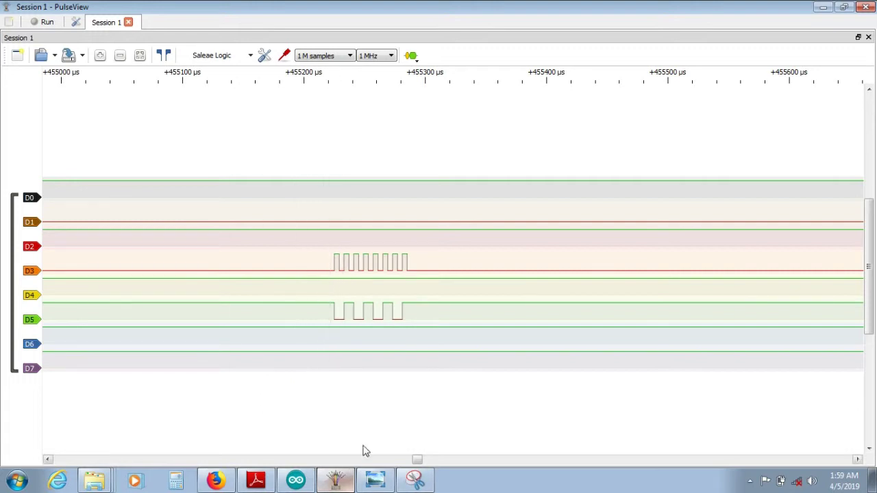
scroll(329, 340, up, 1)
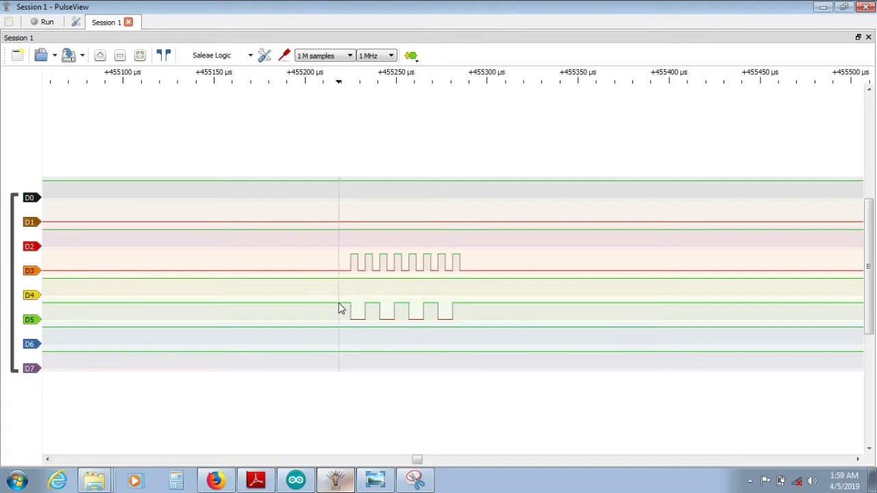
Check the leading-edge and trailing-edge behaviour of SPI mode 1 in the datasheet and return to the trace
click(256, 480)
triple_click(446, 231)
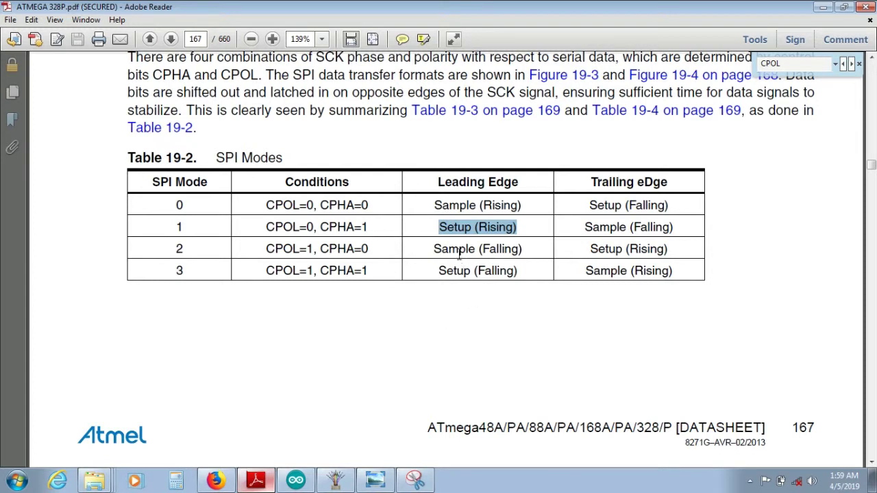
triple_click(439, 234)
triple_click(575, 230)
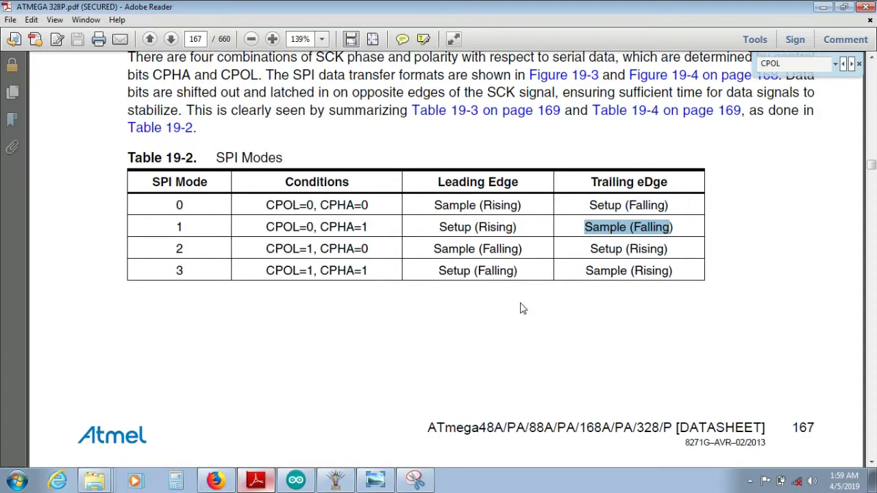
click(604, 264)
click(823, 7)
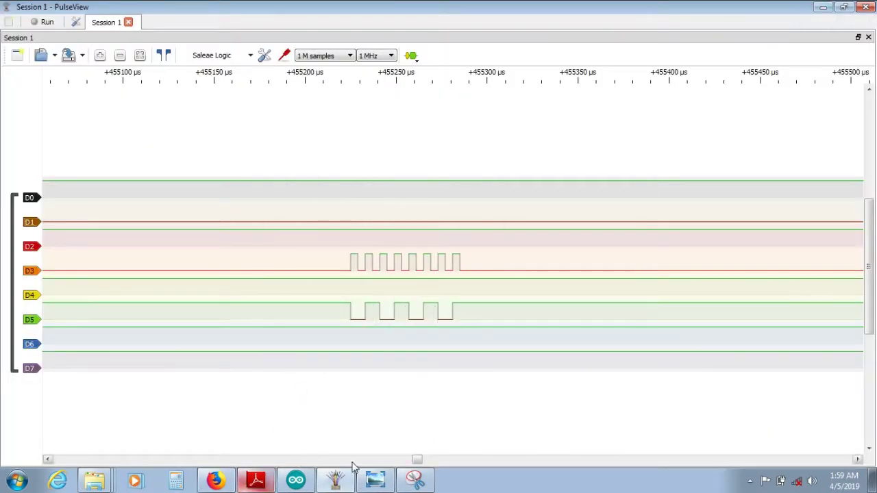
Snip the PulseView area around the D3 and D5 burst and save it to the desktop as the PNG file Mode1
click(407, 483)
click(250, 114)
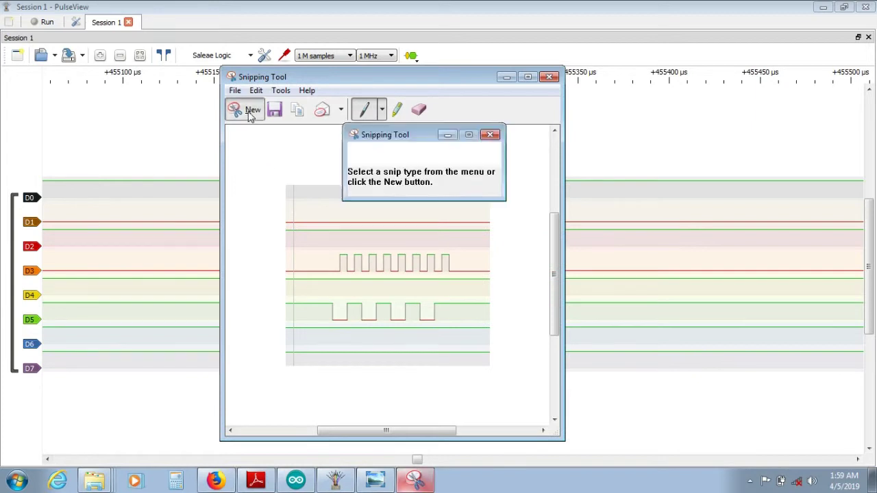
drag(318, 222, 493, 363)
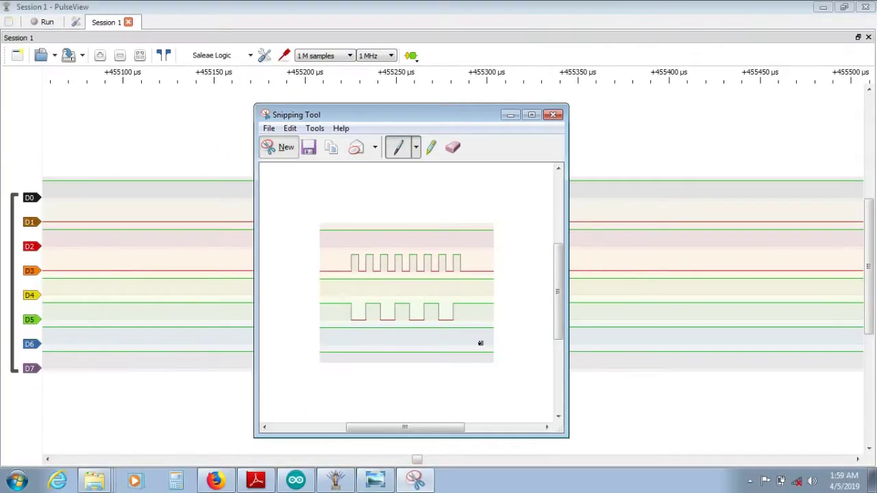
click(307, 148)
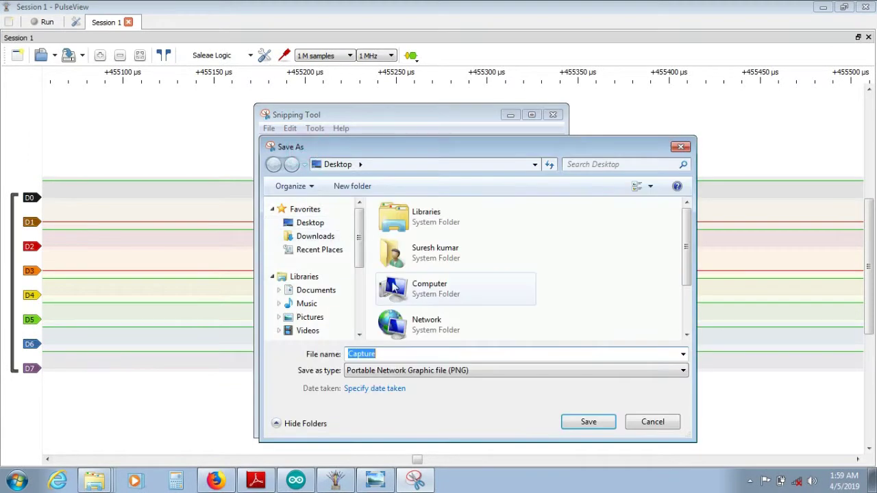
text(Mo)
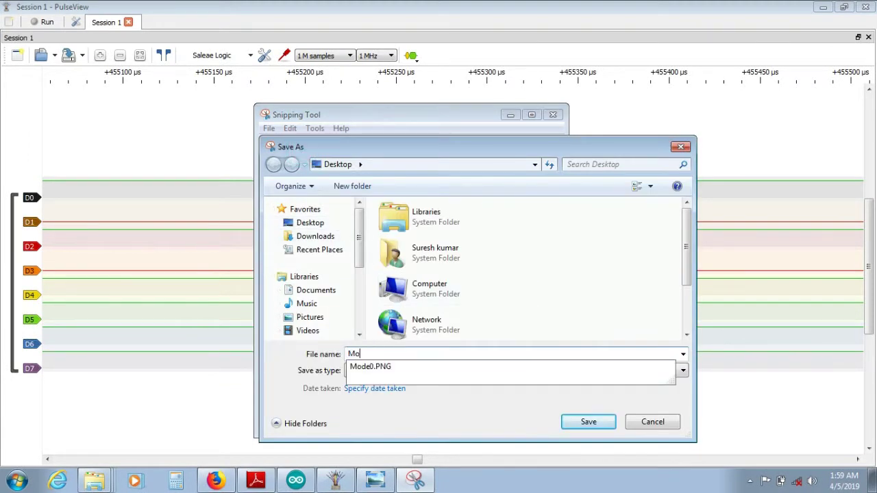
text(de1)
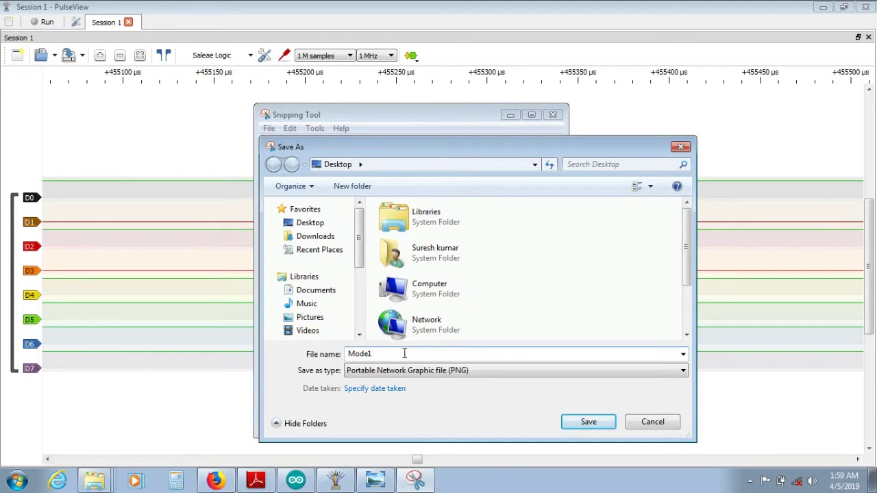
key(Return)
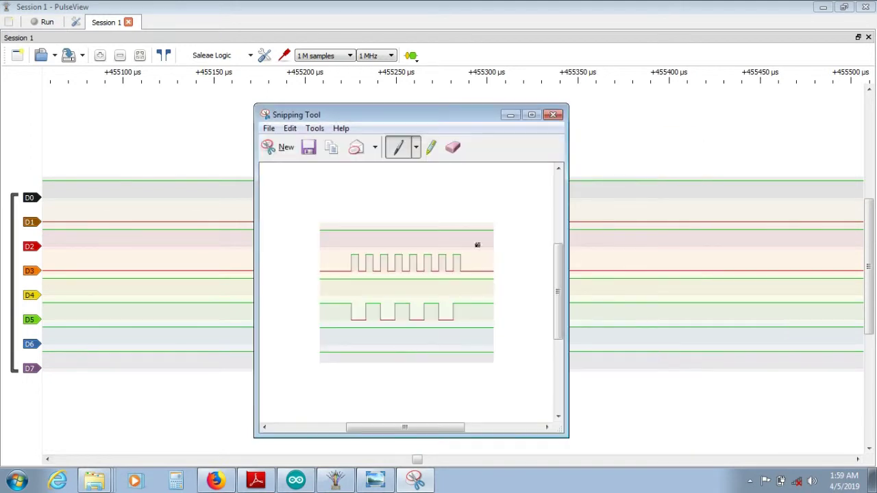
click(510, 114)
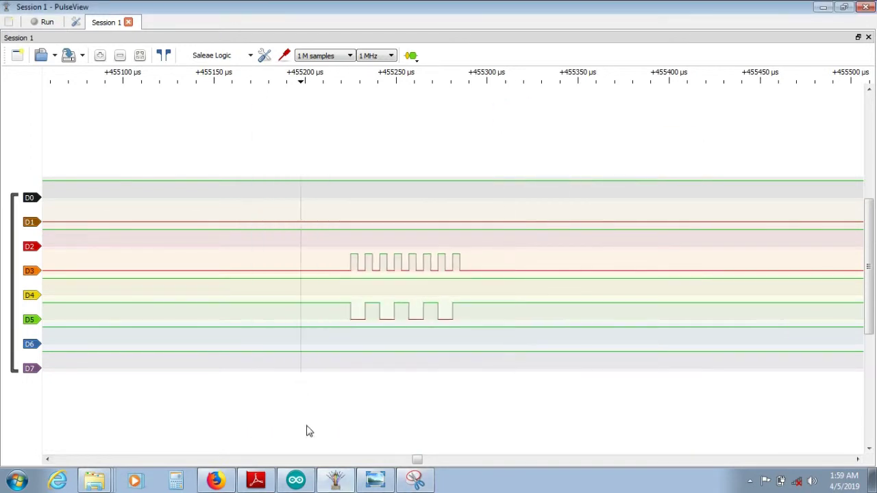
Check the CPOL and CPHA conditions for SPI mode 2 in Table 19-2 of the datasheet
click(259, 481)
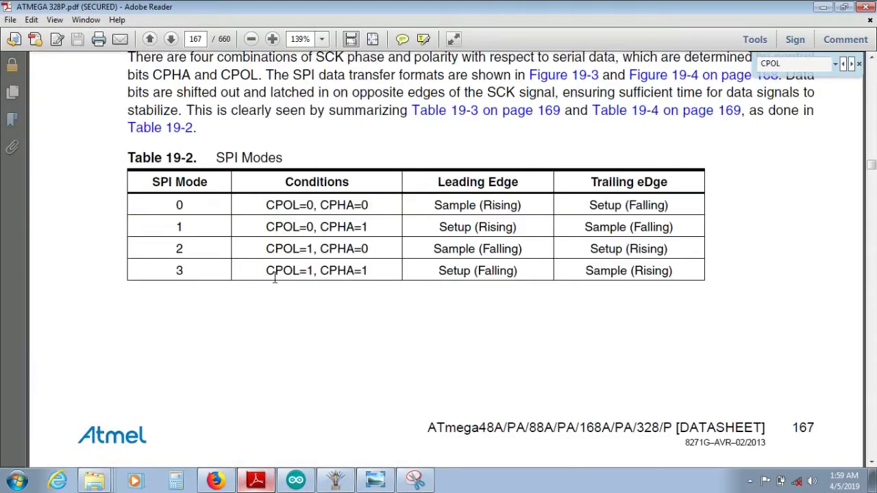
drag(267, 248, 315, 249)
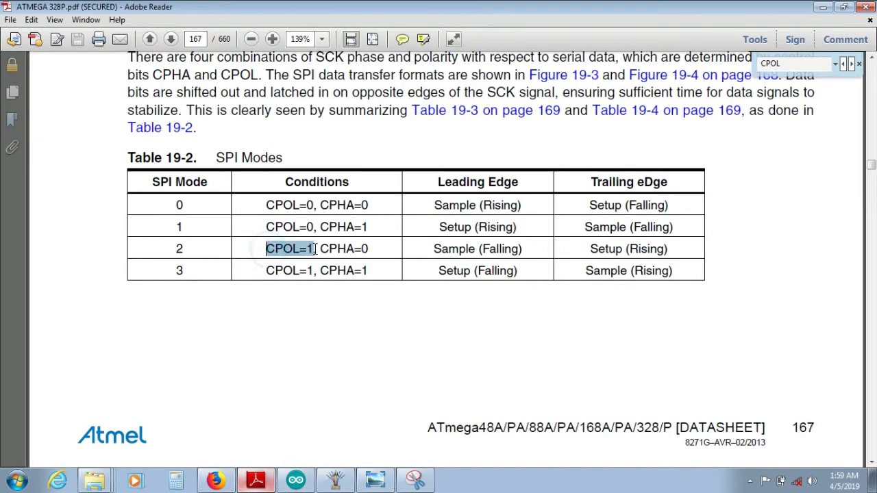
drag(370, 250, 320, 250)
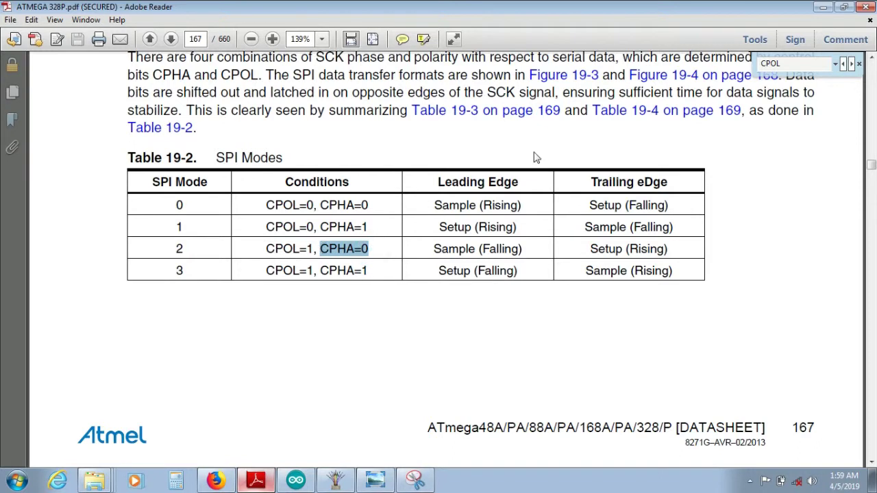
click(821, 8)
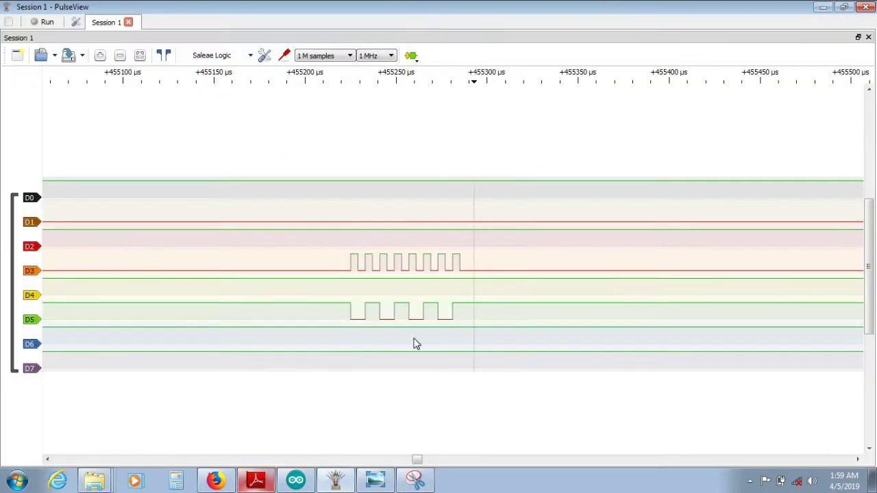
In the Arduino sketch's SPCR line, set CPHA to 0 and CPOL to 1, and compile and upload the sketch
click(296, 480)
click(285, 298)
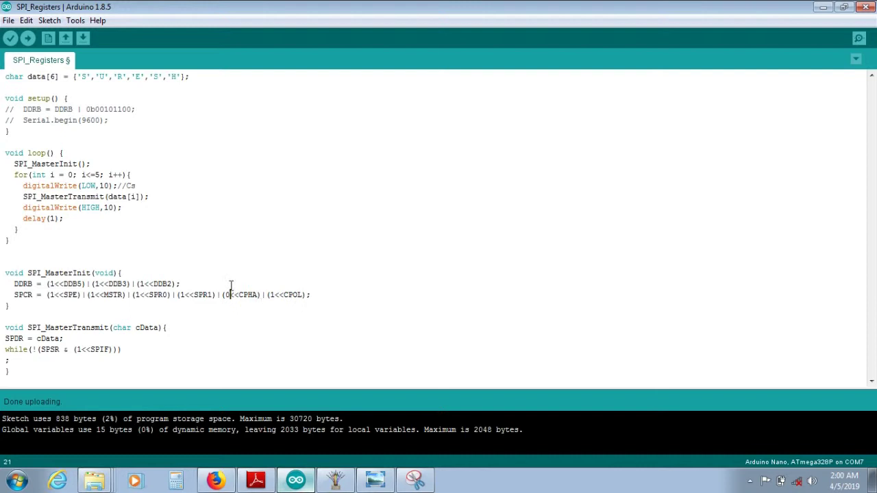
click(11, 38)
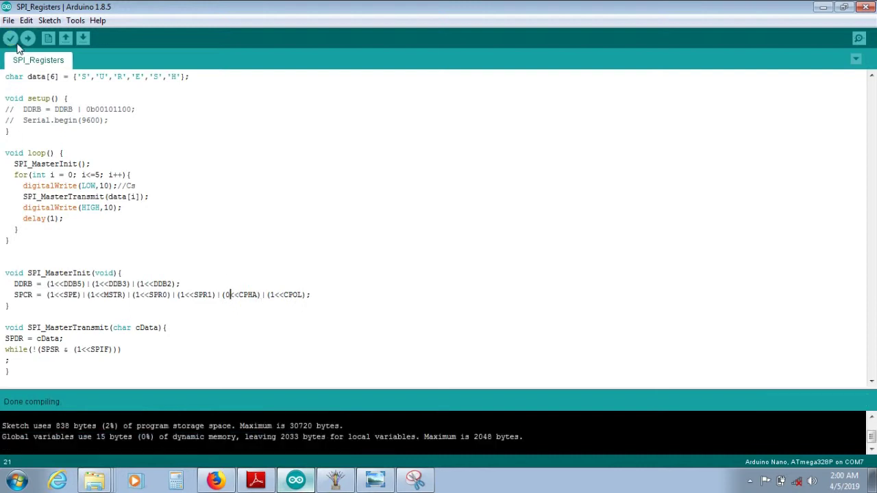
click(28, 39)
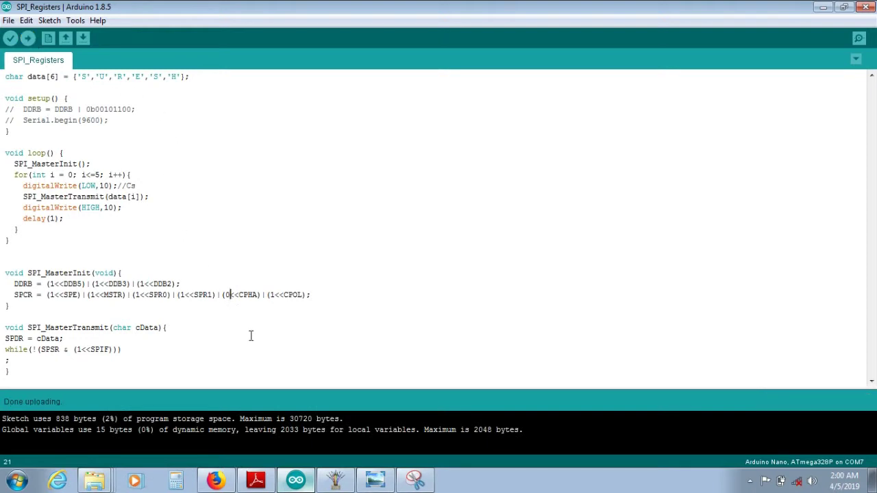
Switch to PulseView and run captures until one contains the D3 and D5 signal bursts
click(335, 480)
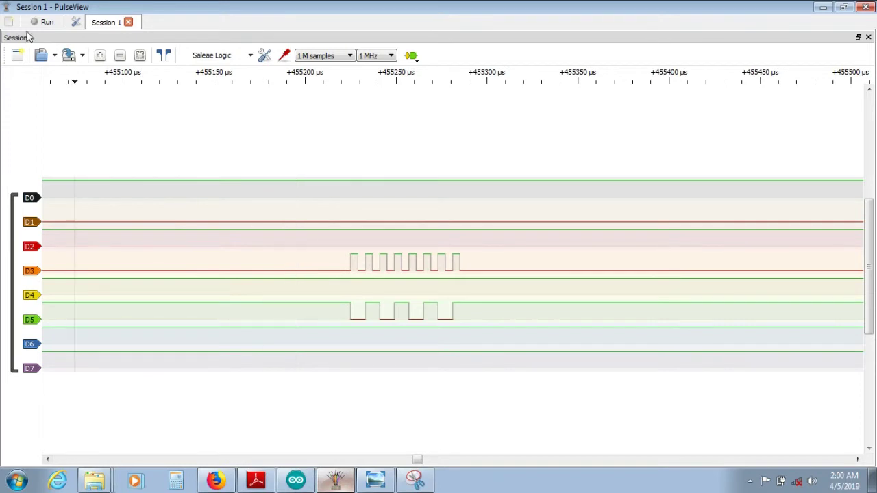
click(46, 23)
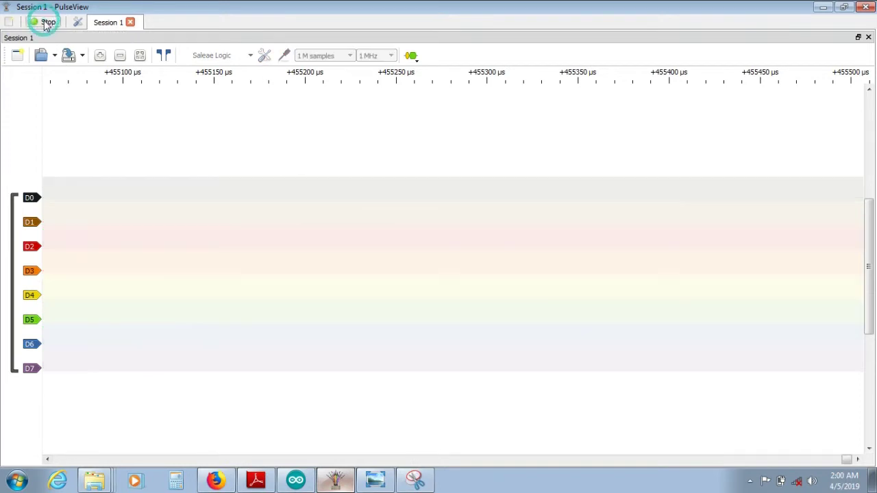
click(45, 23)
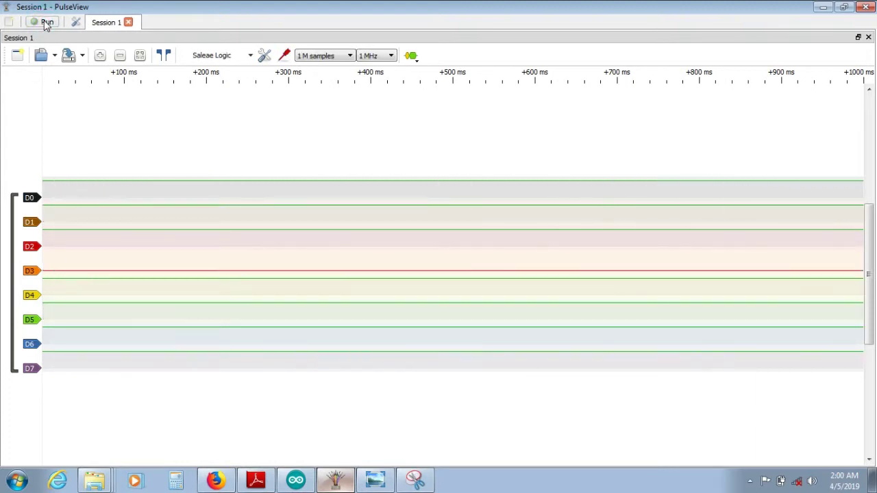
click(45, 24)
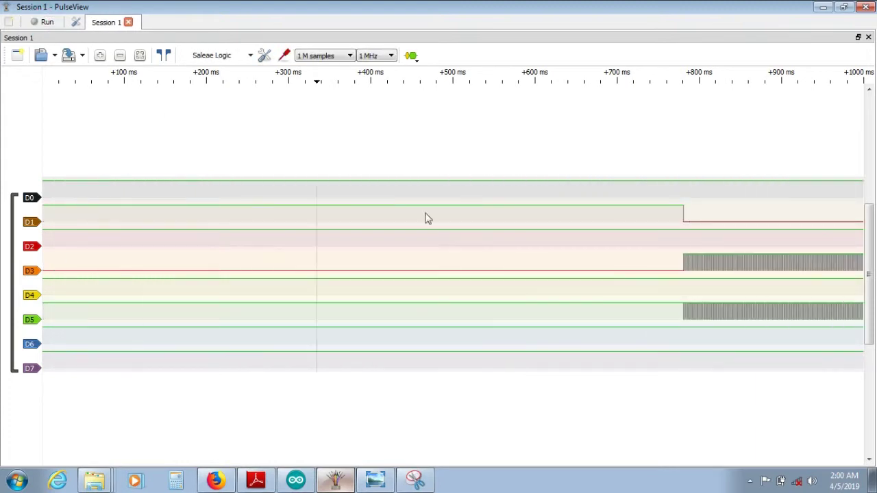
Examine the D3 and D5 bursts that follow the D1 falling edge, focusing on the second burst
scroll(714, 252, up, 5)
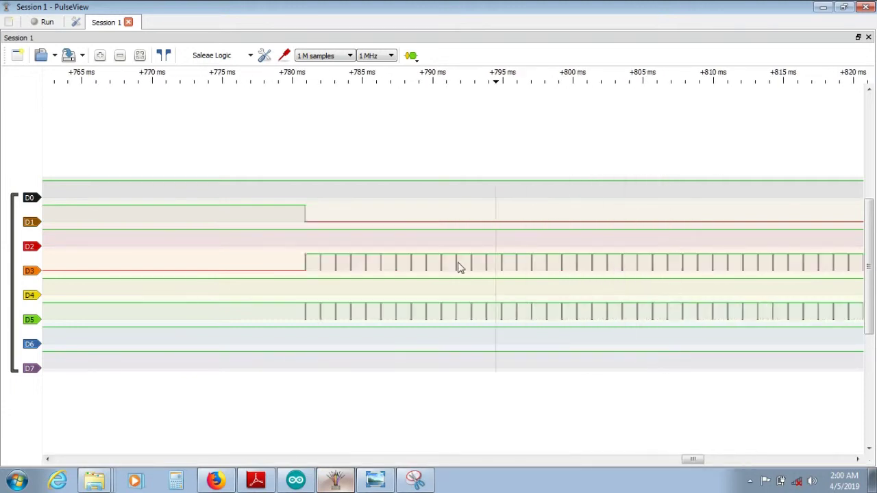
scroll(280, 260, up, 8)
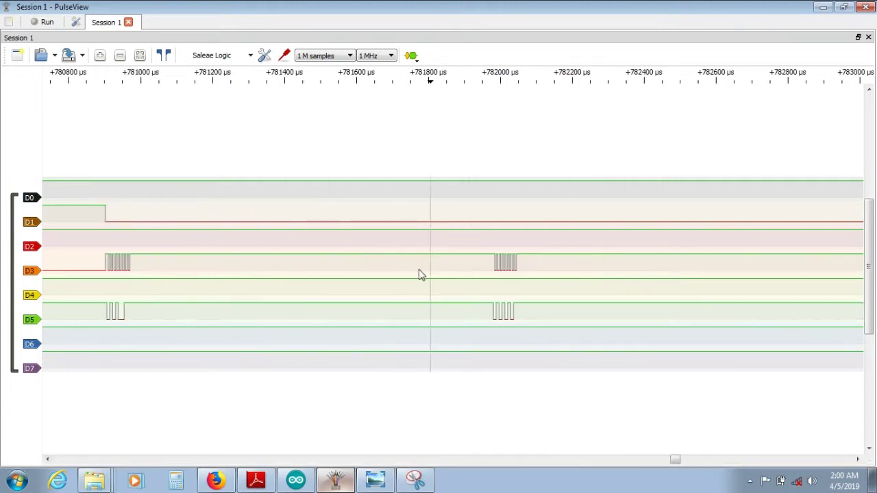
scroll(507, 272, up, 3)
scroll(419, 280, down, 2)
scroll(400, 276, down, 2)
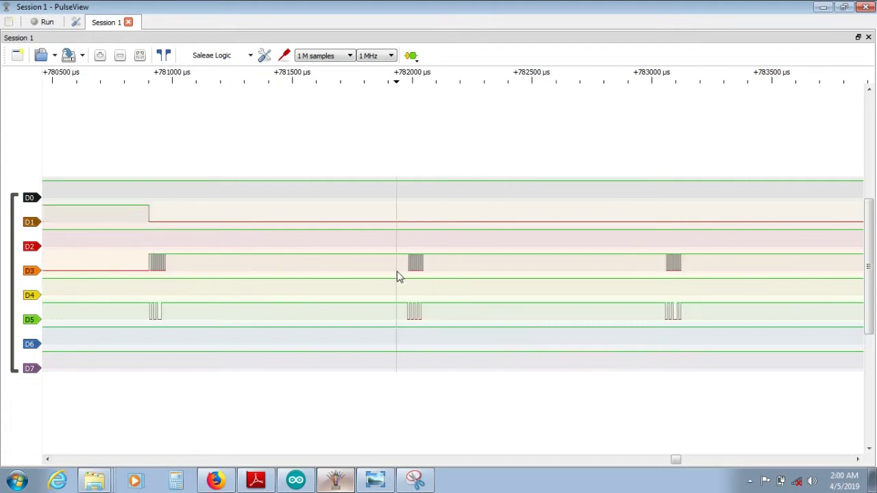
scroll(642, 277, up, 1)
scroll(313, 254, up, 2)
scroll(309, 259, down, 2)
scroll(411, 286, down, 5)
scroll(412, 281, down, 1)
scroll(382, 277, up, 1)
scroll(387, 270, up, 4)
scroll(432, 263, up, 2)
scroll(384, 268, up, 2)
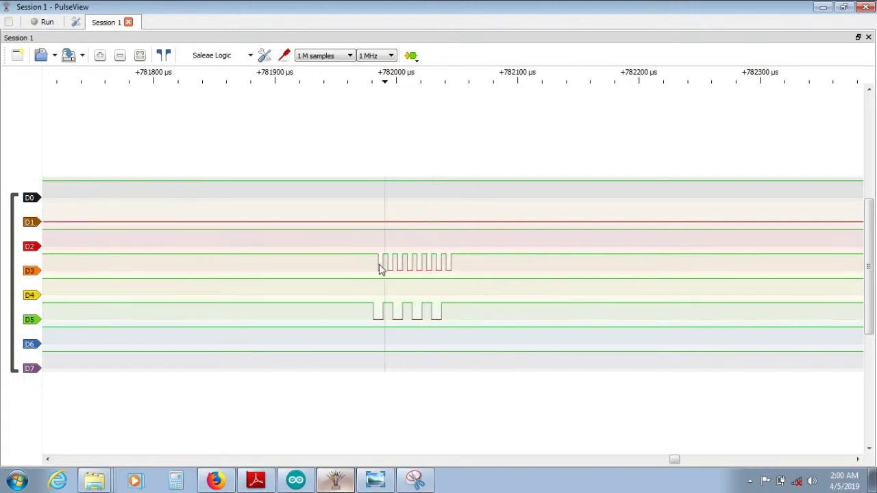
Examine the D3 clock's idle level and compare its edges with the D5 data transitions in the second burst
click(289, 254)
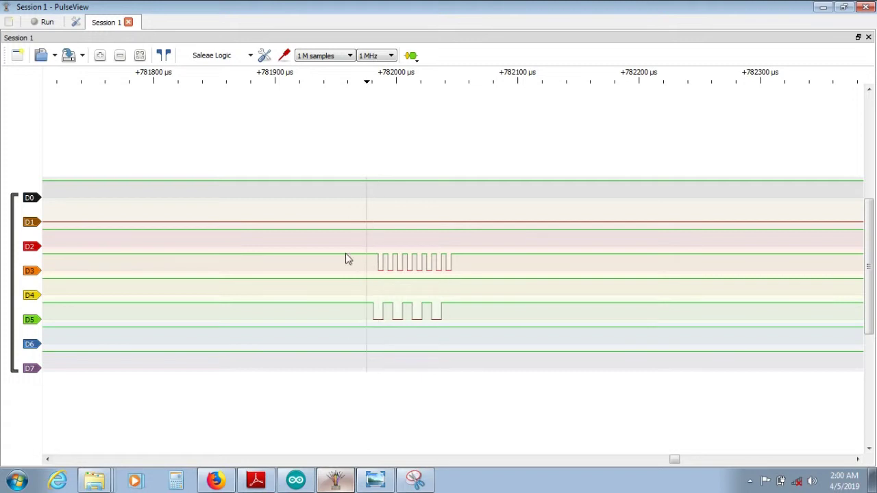
scroll(309, 254, down, 3)
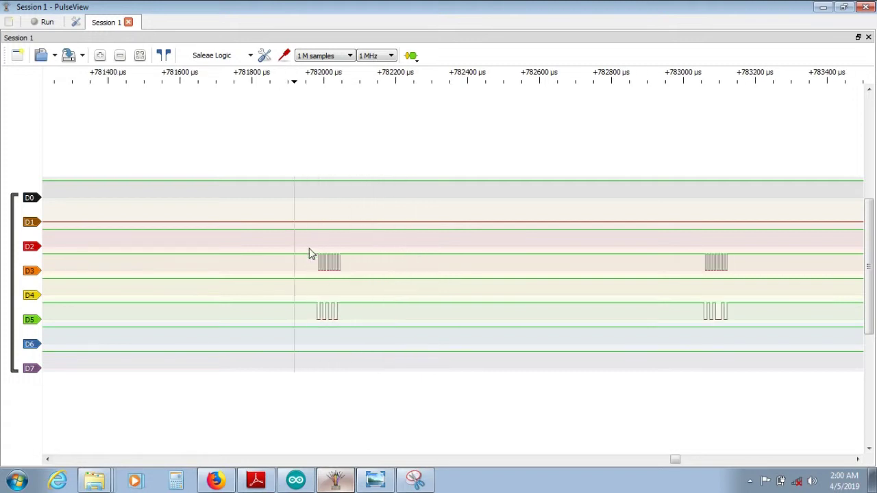
scroll(358, 252, up, 2)
scroll(277, 257, down, 2)
scroll(276, 264, up, 3)
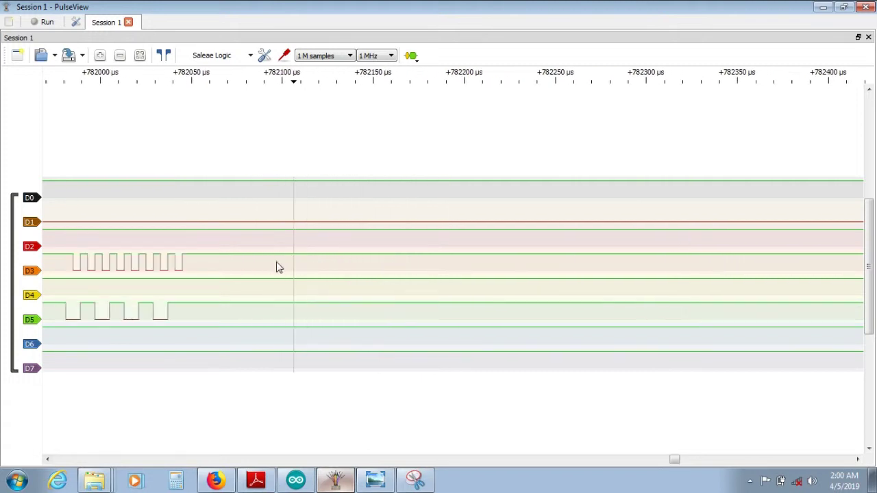
scroll(248, 261, up, 2)
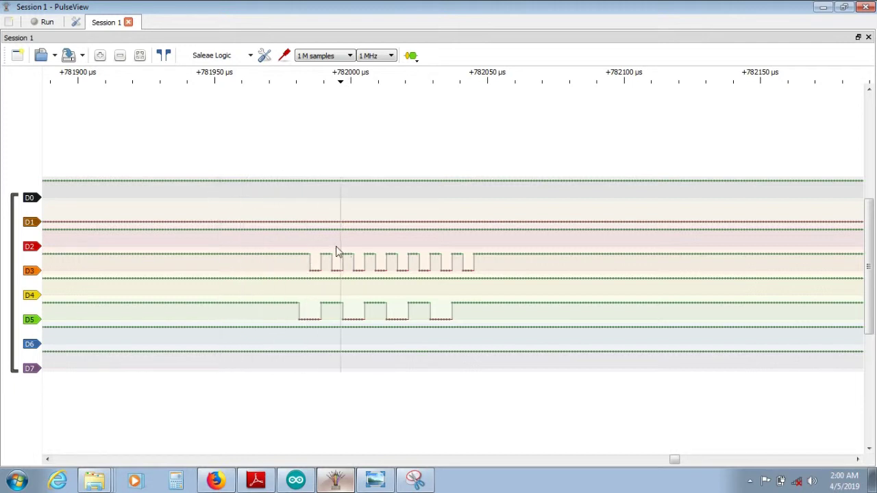
scroll(322, 255, down, 3)
scroll(370, 273, up, 1)
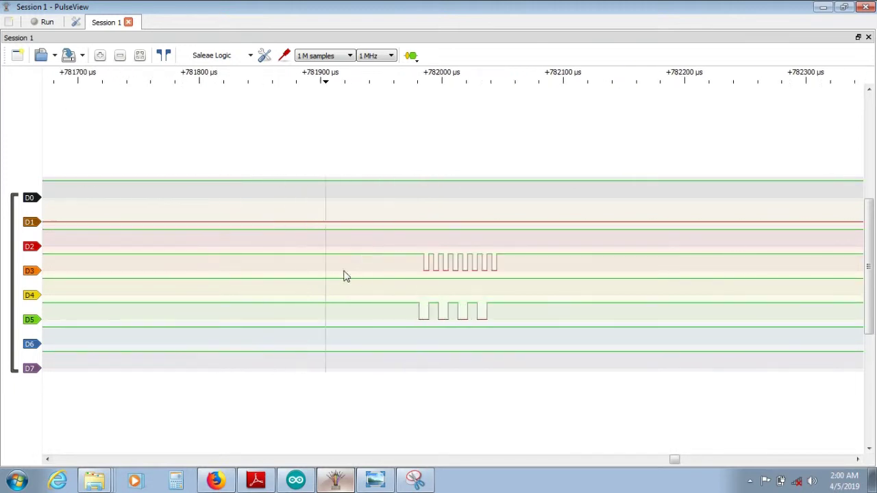
scroll(376, 264, down, 2)
scroll(338, 265, up, 1)
scroll(358, 267, down, 1)
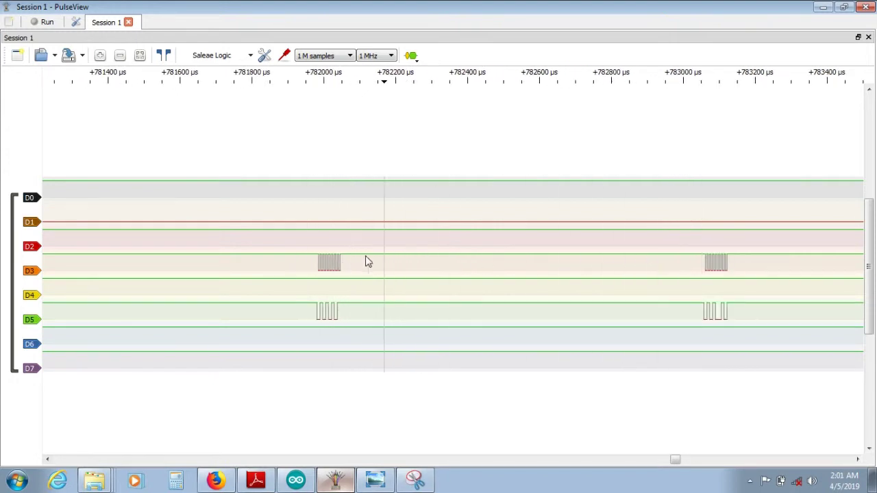
scroll(415, 261, up, 1)
scroll(415, 260, down, 1)
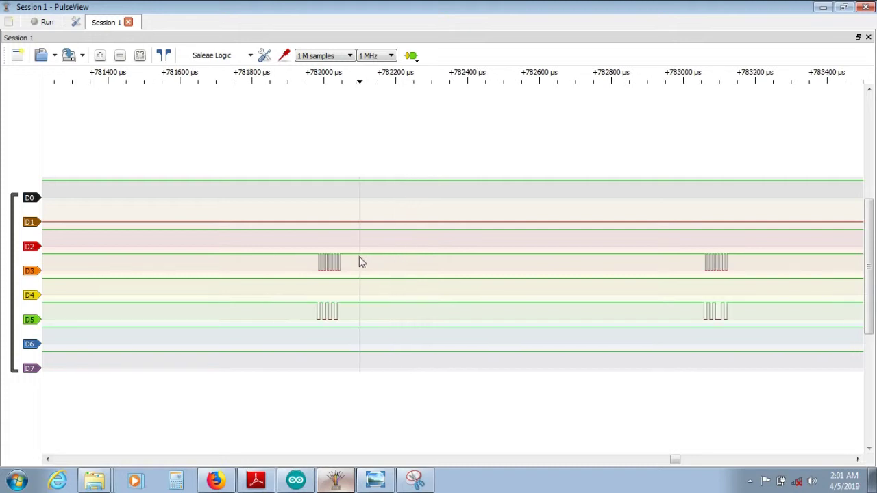
scroll(338, 285, up, 2)
scroll(439, 286, down, 1)
scroll(309, 280, up, 1)
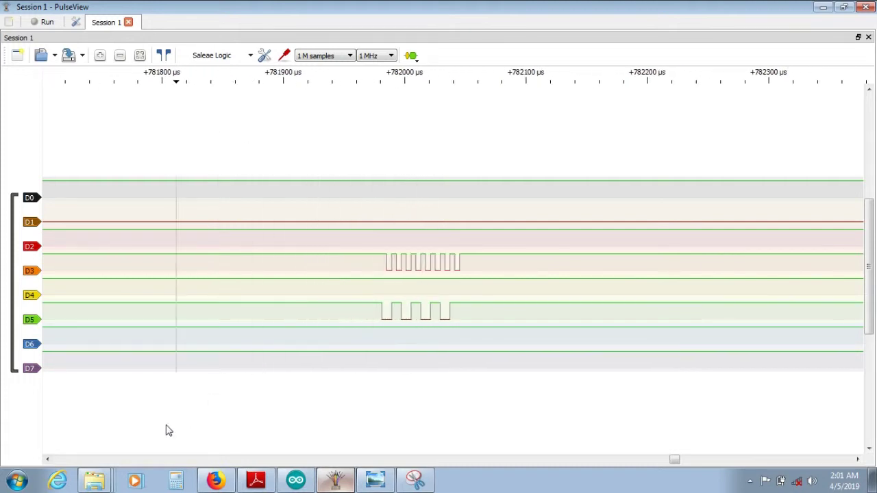
Snip the area around the second D3 and D5 burst and save it to the desktop as the PNG file Mode2
click(416, 480)
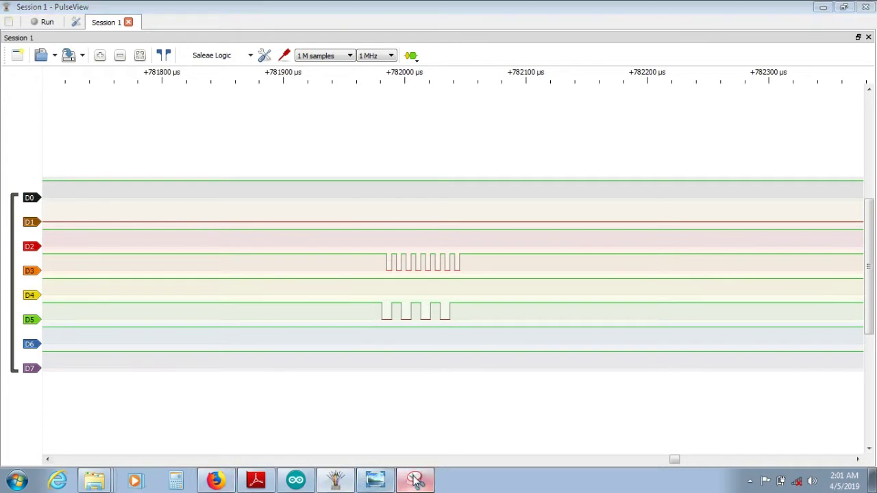
click(277, 148)
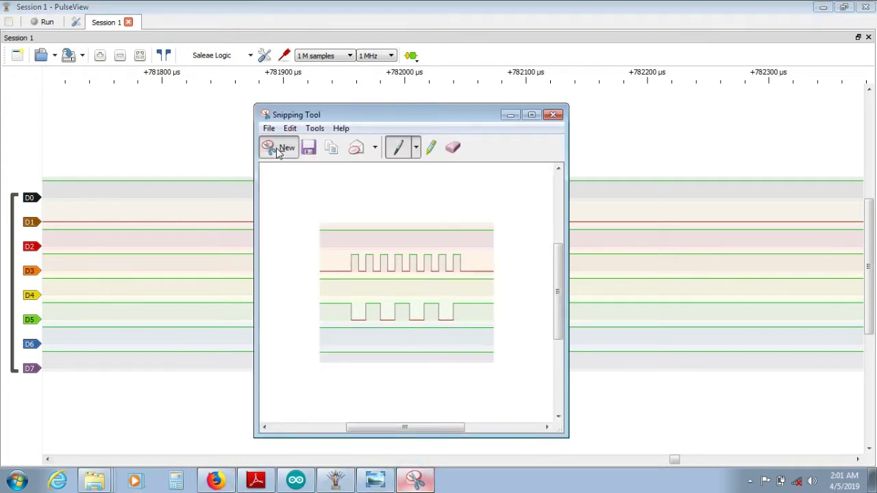
drag(342, 216, 508, 357)
click(329, 145)
text(Mode)
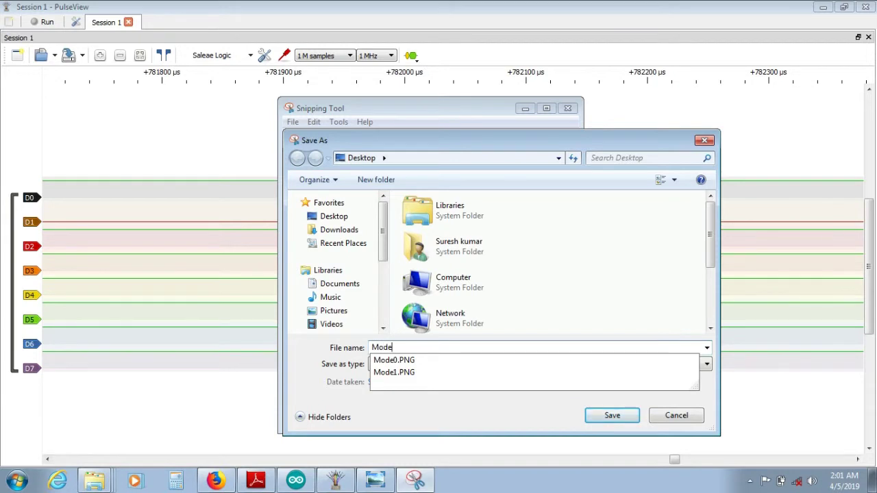
text(2)
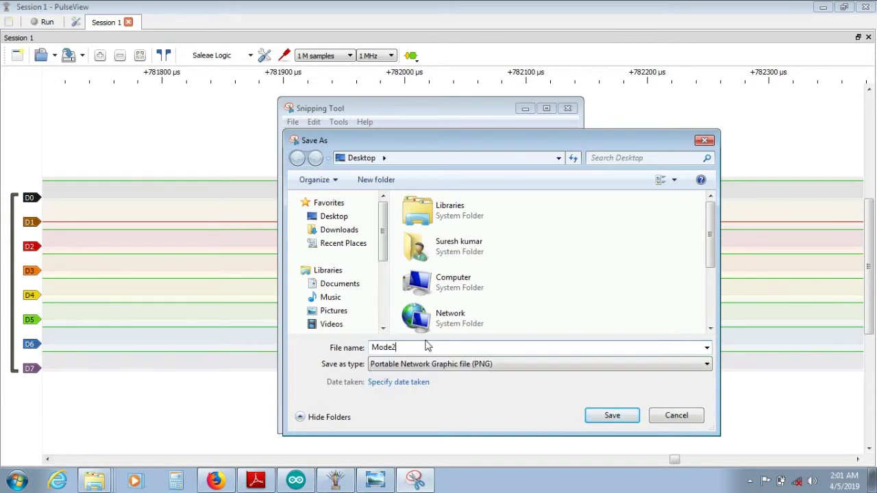
key(Return)
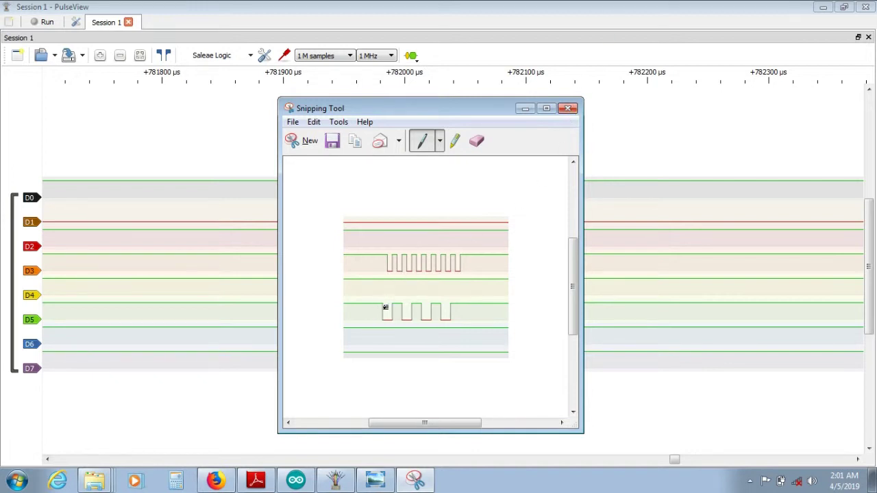
Compare the mode 2 leading-edge and trailing-edge entries in the datasheet's SPI Modes table with the snipped waveform
click(256, 480)
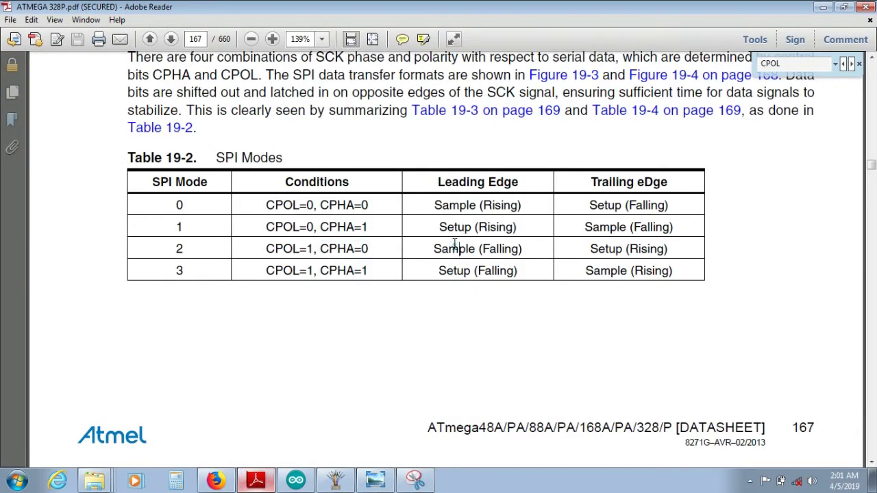
drag(433, 249, 516, 250)
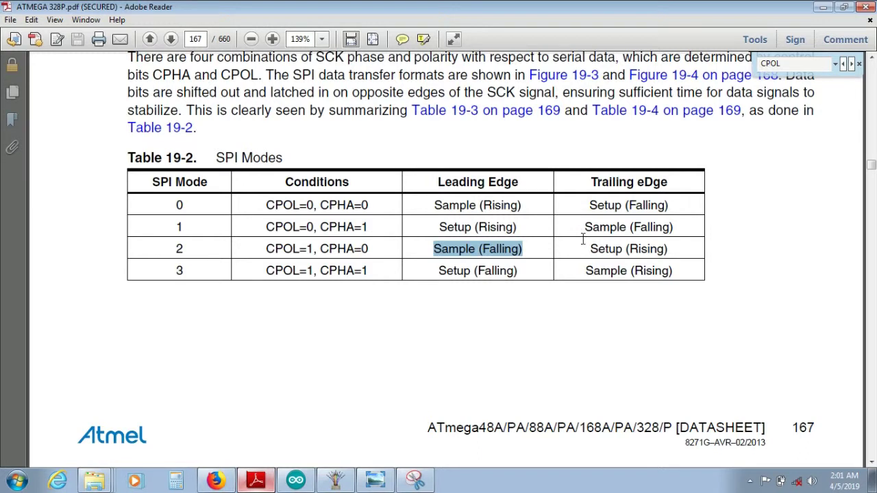
drag(583, 240, 668, 251)
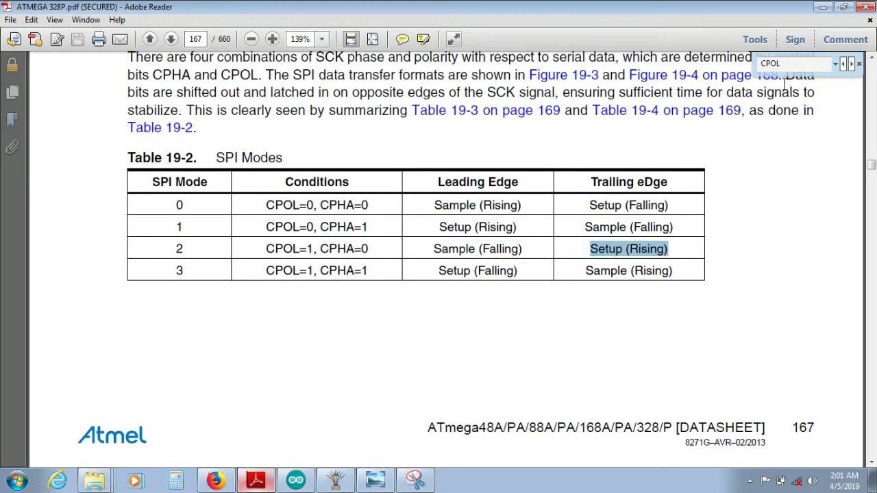
click(823, 7)
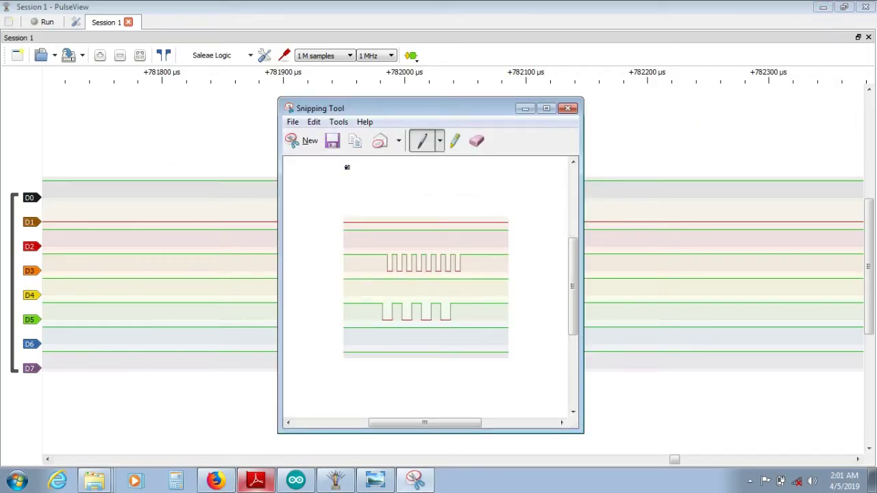
click(529, 111)
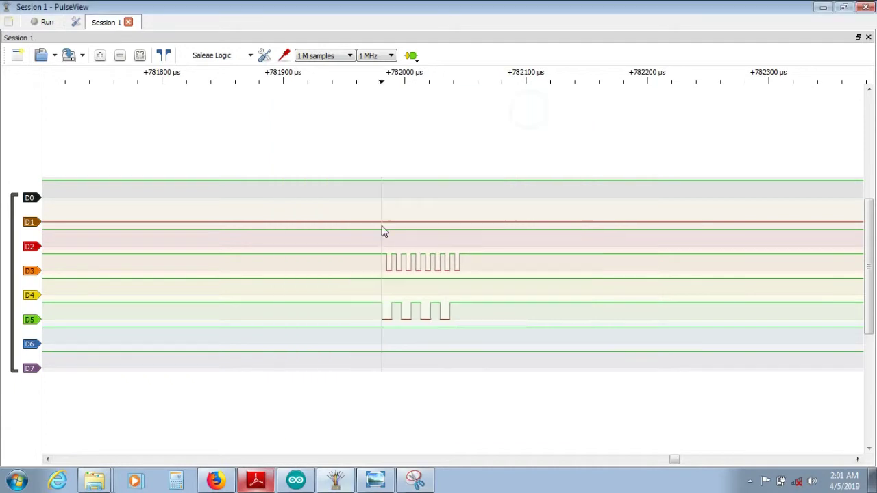
Look up the CPOL and CPHA conditions for SPI mode 3 in the datasheet's Table 19-2
click(257, 481)
click(267, 274)
drag(267, 274, 363, 280)
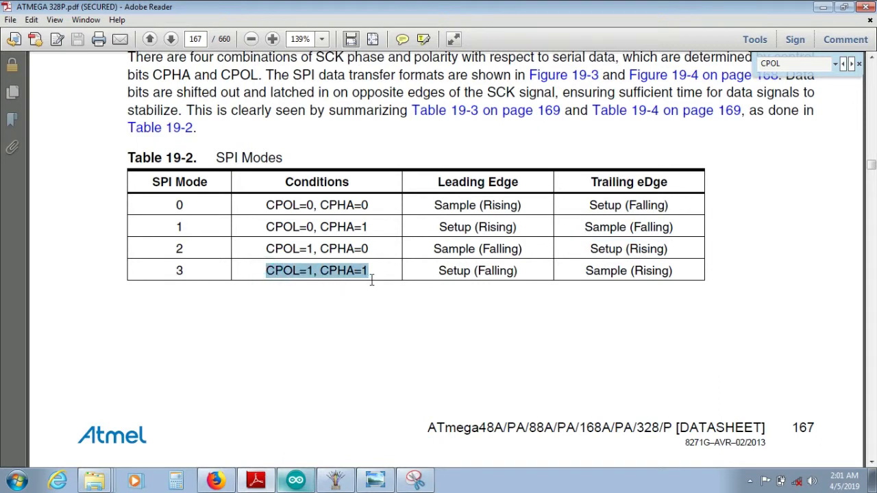
click(372, 274)
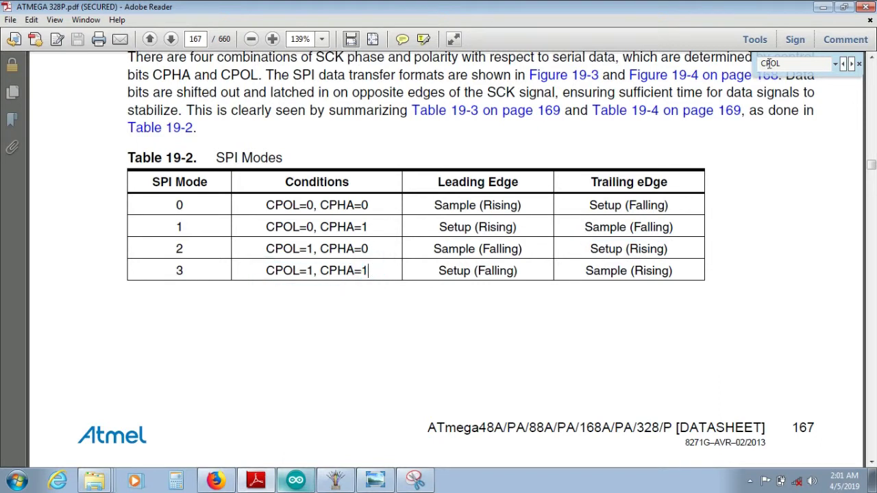
click(823, 7)
In the Arduino sketch, set the CPHA bit in the SPCR line to 1, then verify and upload the sketch
click(295, 480)
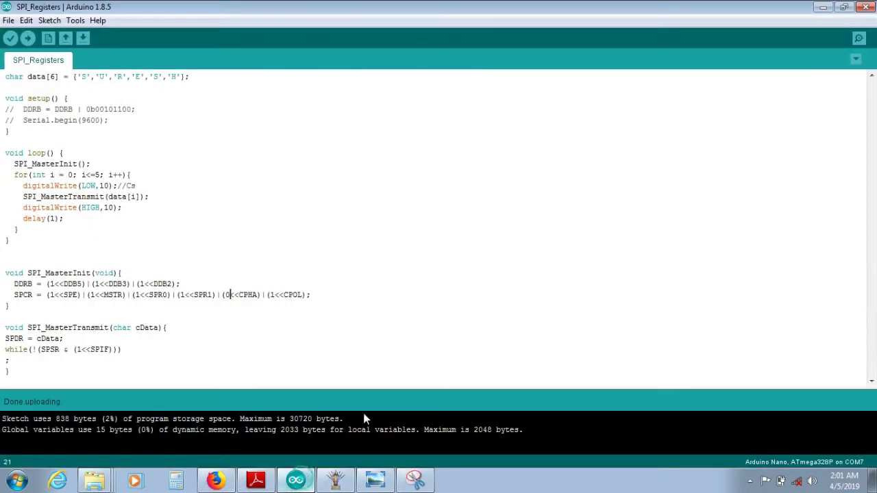
key(BackSpace)
click(16, 43)
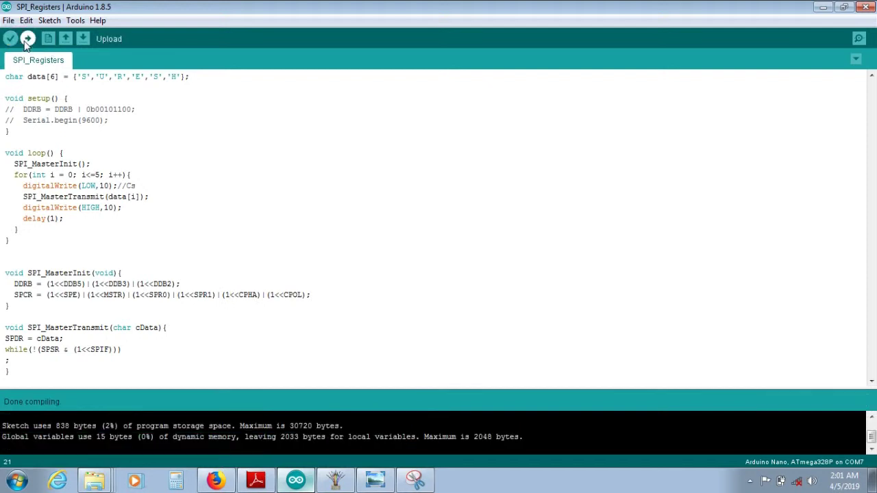
click(27, 40)
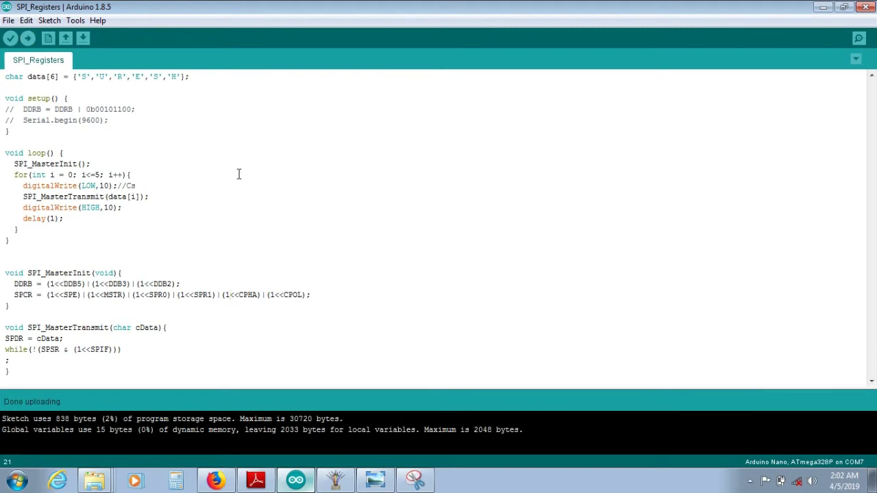
Switch to PulseView and run a new capture of the D1, D3 and D5 signals
click(335, 479)
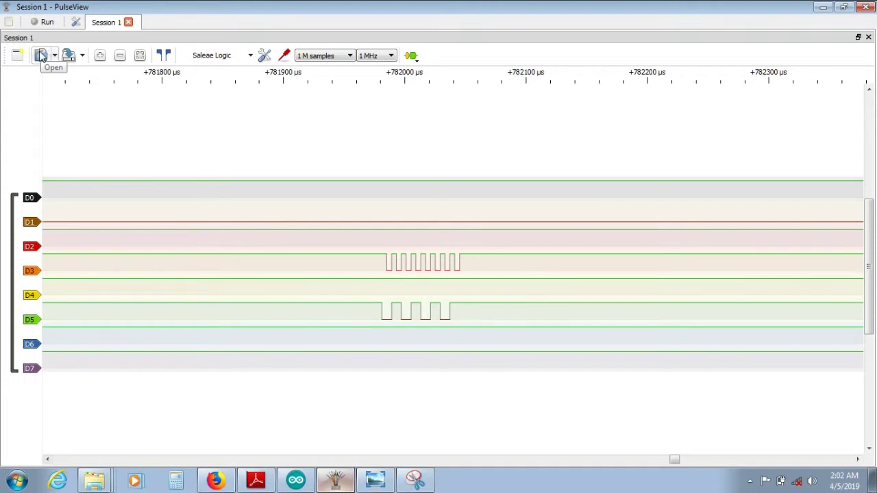
click(39, 25)
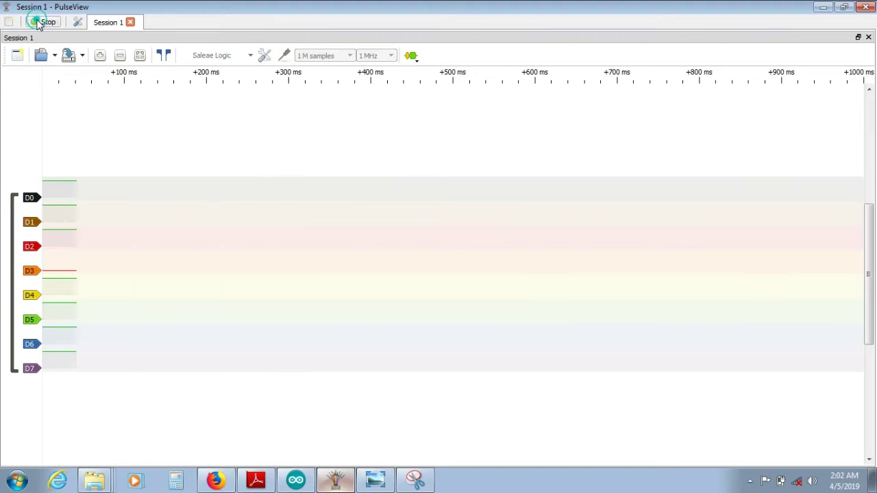
scroll(255, 283, up, 3)
scroll(174, 254, up, 3)
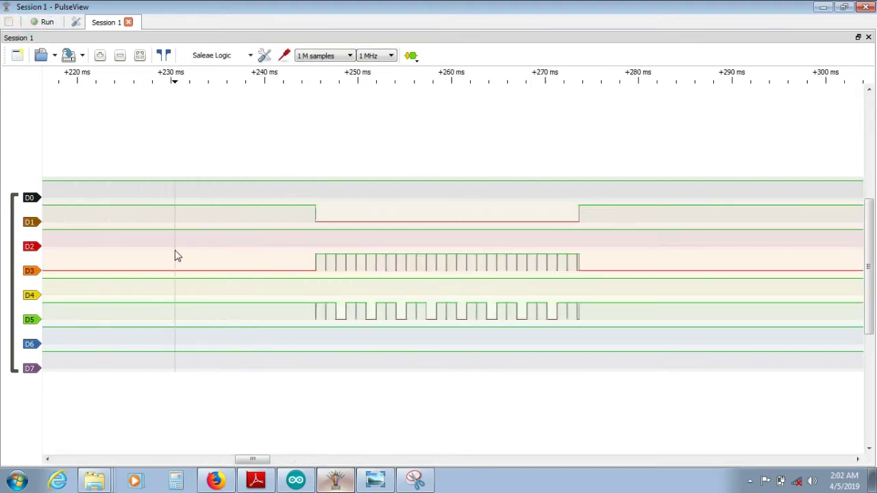
Examine the D3 and D5 bursts that follow the D1 falling edge and the idle stretches between them
scroll(427, 270, up, 1)
scroll(372, 260, up, 3)
scroll(372, 260, up, 2)
scroll(333, 259, up, 3)
scroll(395, 258, down, 2)
scroll(278, 267, up, 3)
scroll(374, 262, right, 2)
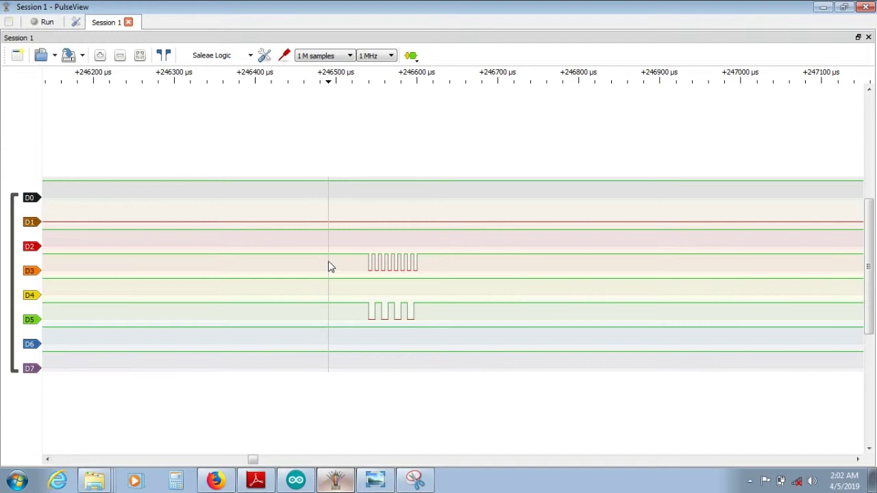
scroll(433, 270, down, 2)
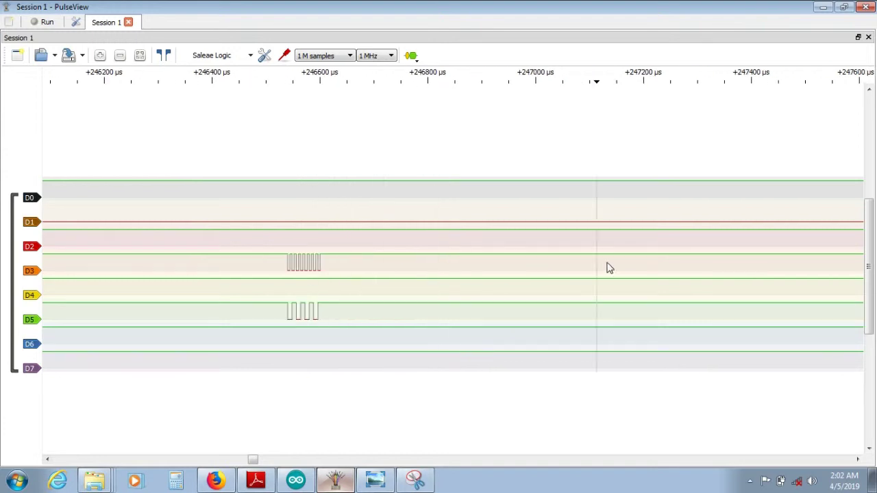
scroll(398, 265, down, 2)
scroll(709, 264, up, 2)
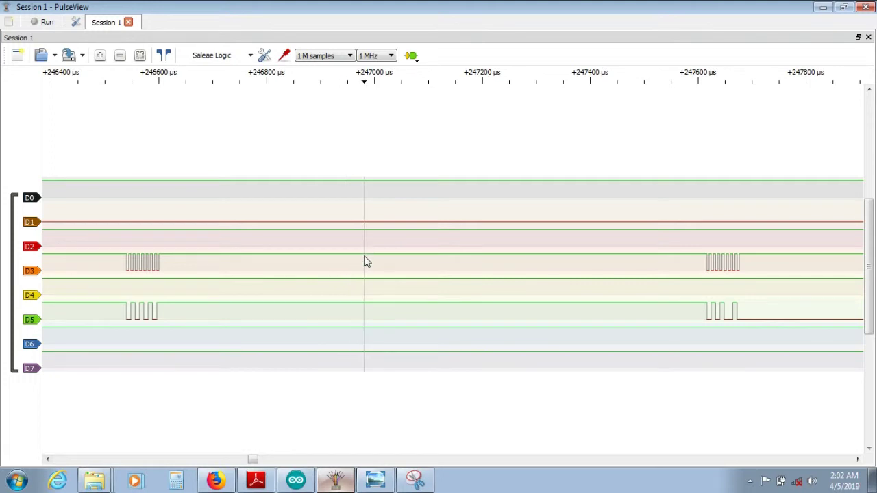
scroll(514, 271, down, 2)
scroll(329, 279, up, 2)
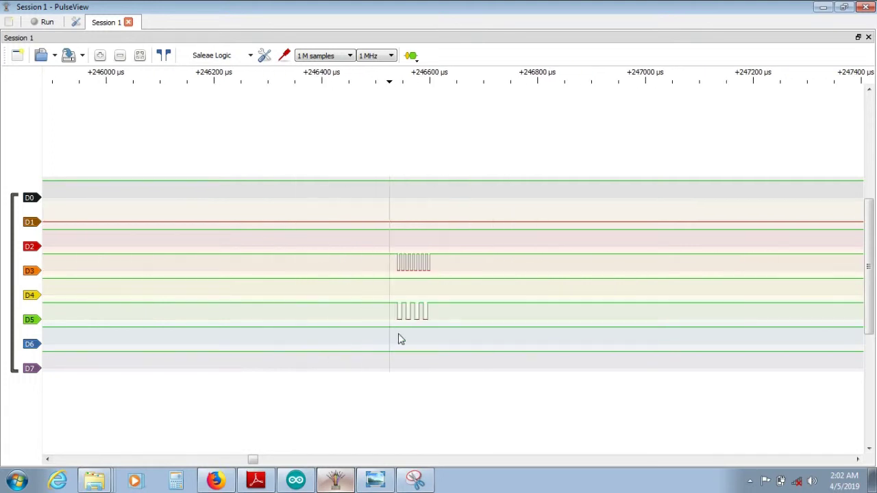
Check the CPOL bit in the sketch's SPCR line against the D3 clock's idle level in the captured burst
click(295, 480)
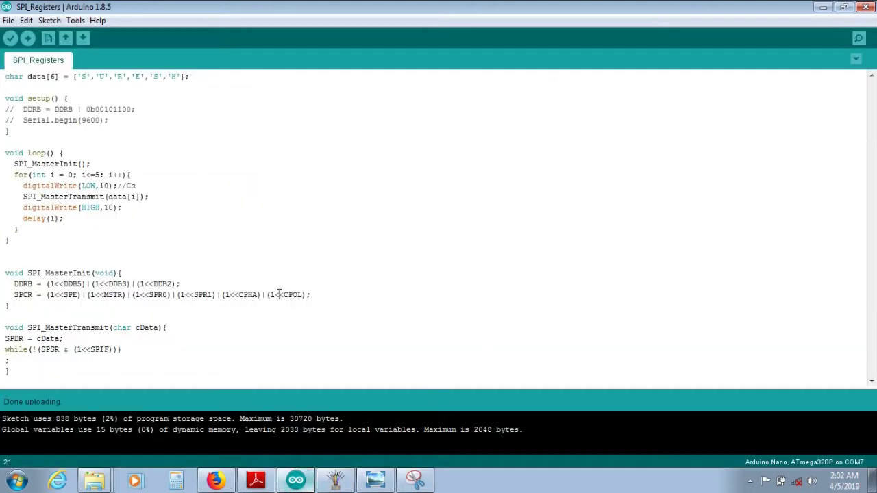
drag(270, 295, 307, 294)
click(429, 280)
click(335, 481)
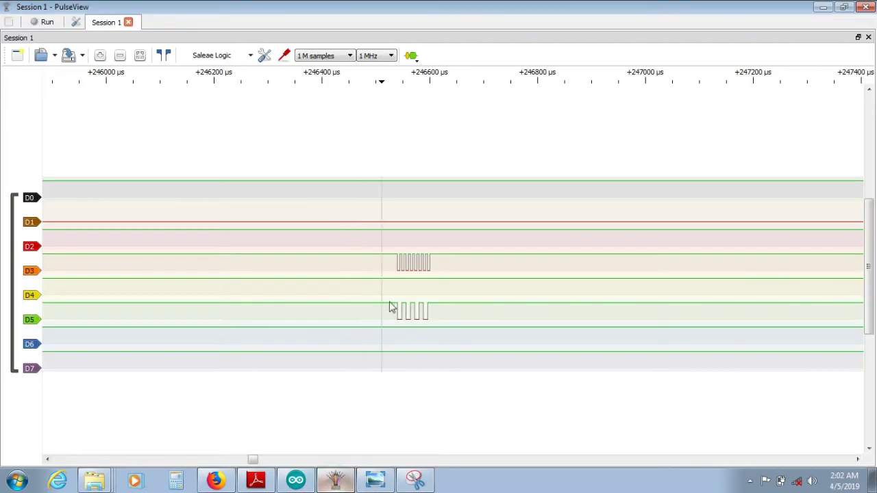
scroll(350, 262, up, 2)
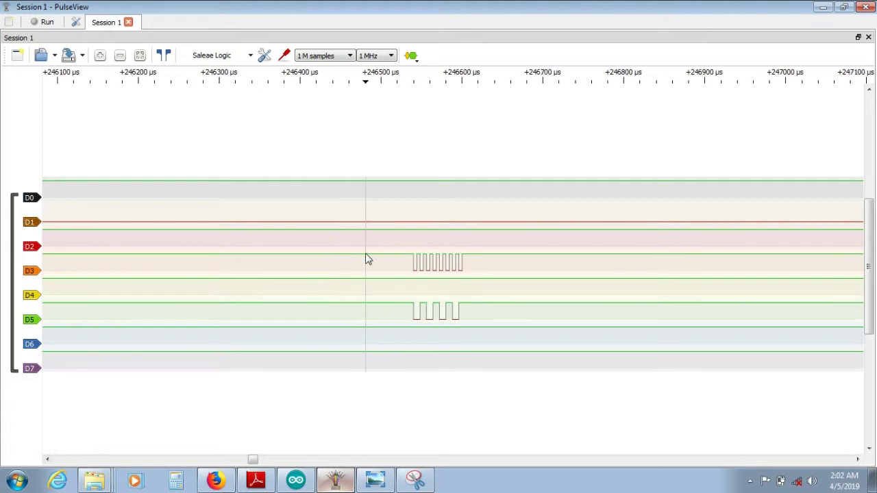
scroll(441, 276, up, 2)
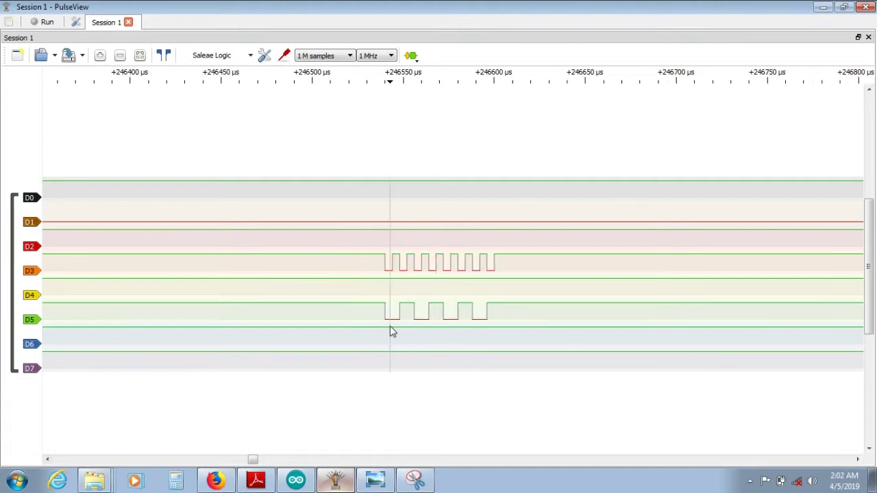
Compare the datasheet's leading-edge entry for SPI mode 3 with the D3 and D5 edges in the capture
click(267, 482)
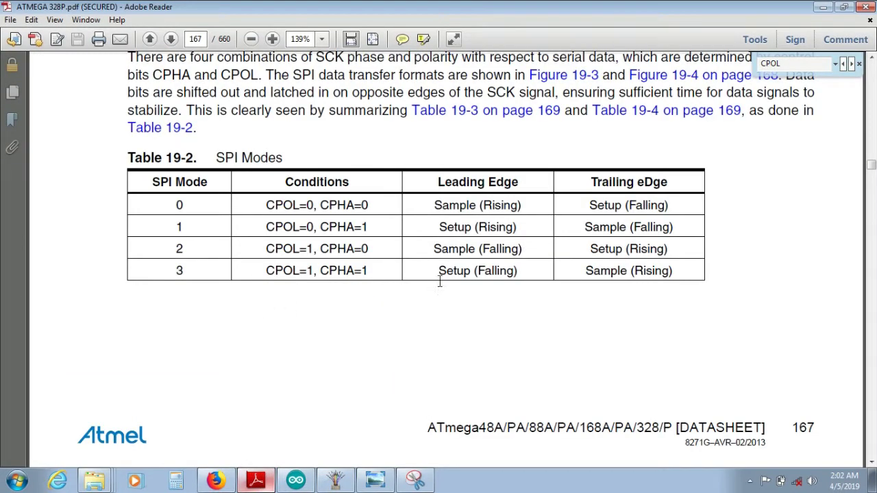
drag(433, 271, 514, 271)
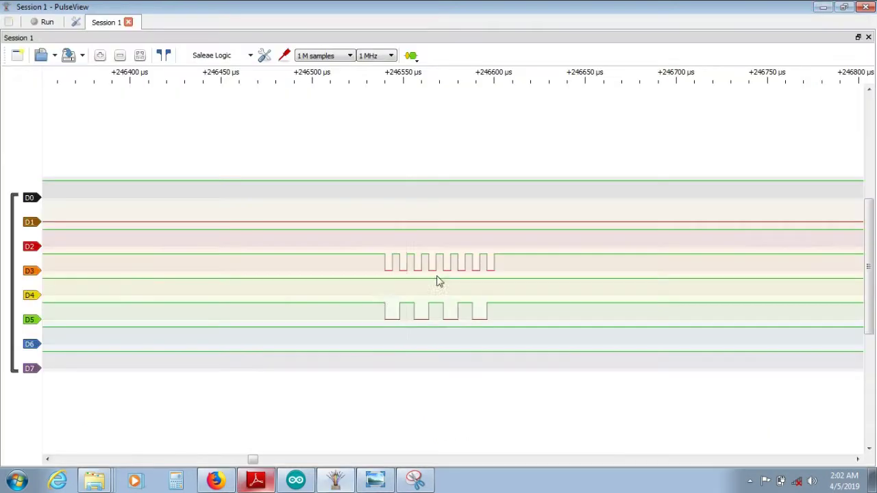
click(823, 7)
Show the measurement cursors, align the first with the D3 burst's first falling edge, and move the pair clear of the burst
click(163, 55)
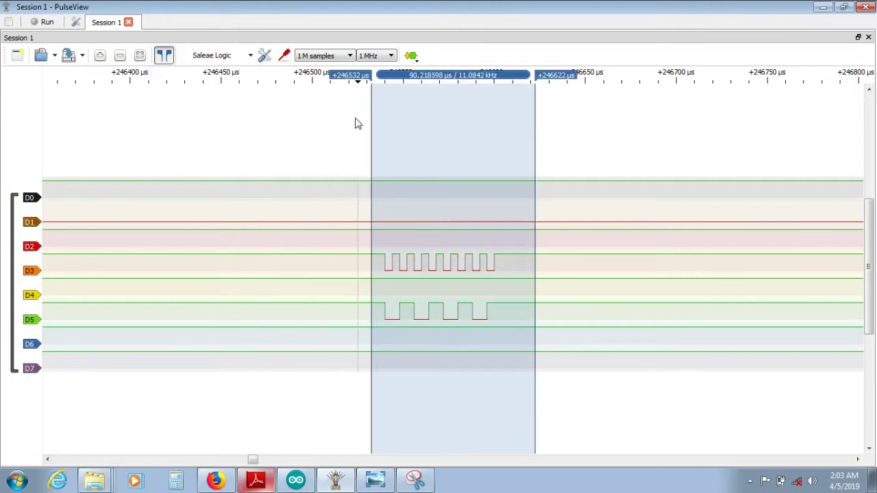
drag(372, 81, 388, 89)
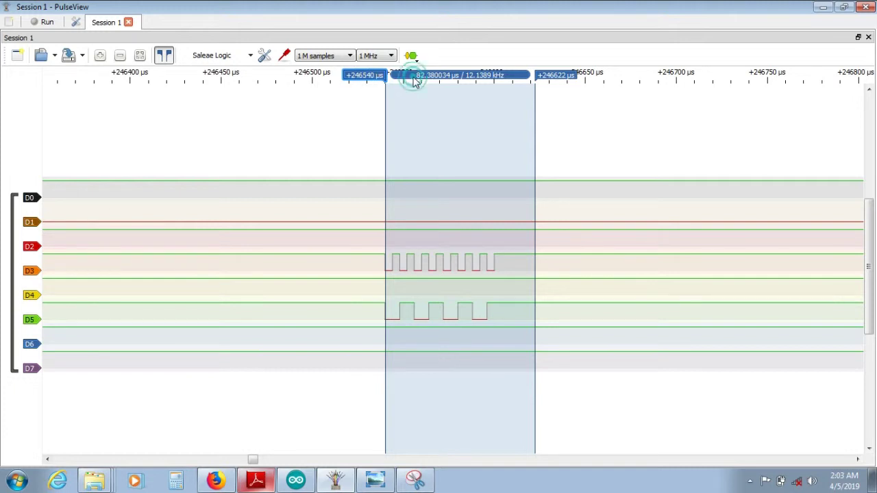
right_click(414, 79)
click(430, 112)
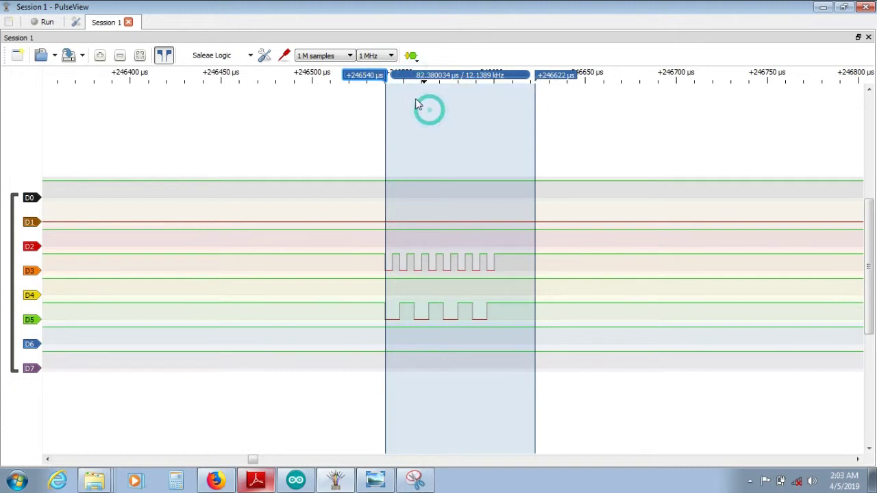
right_click(442, 76)
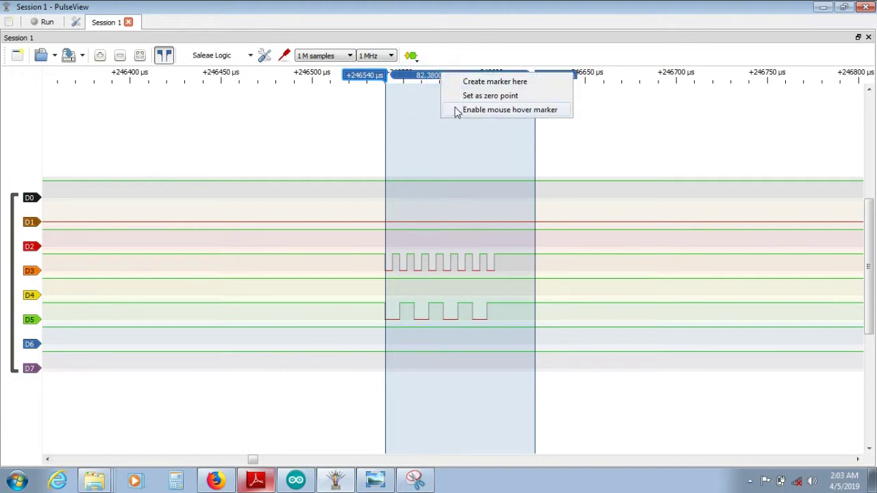
click(456, 111)
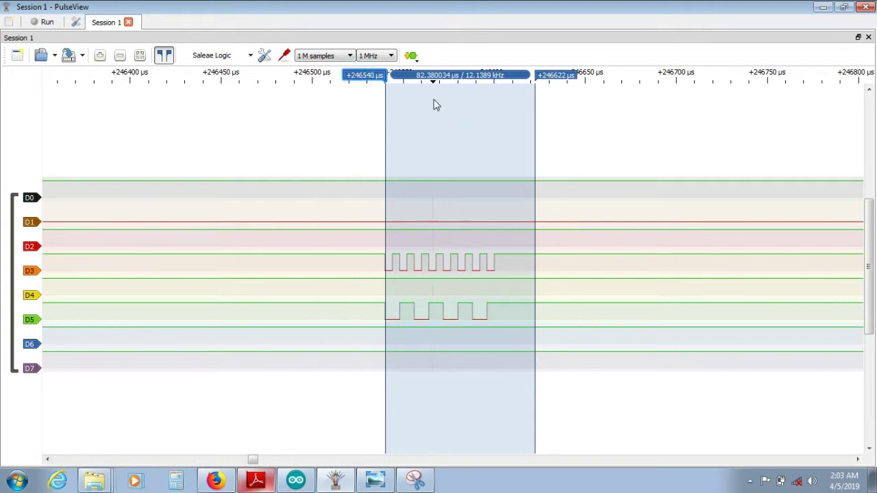
drag(437, 77, 633, 83)
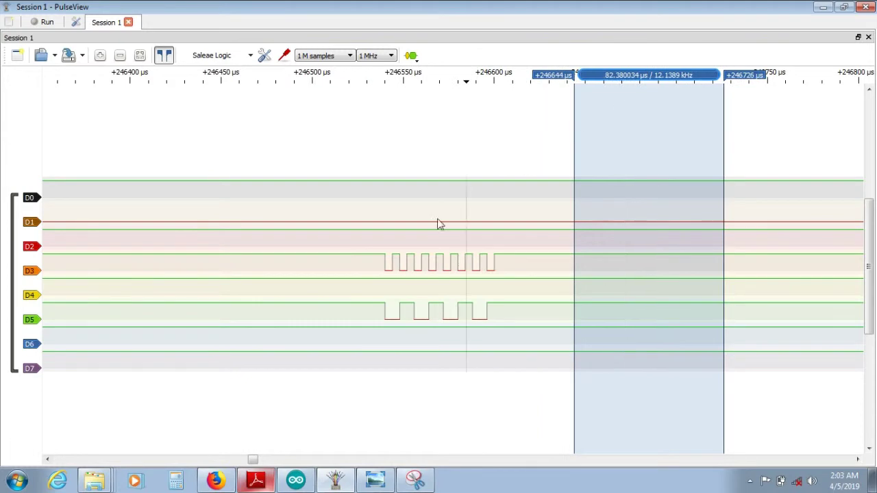
Take a new snip of the D2 to D6 traces around the mode 3 burst
click(422, 484)
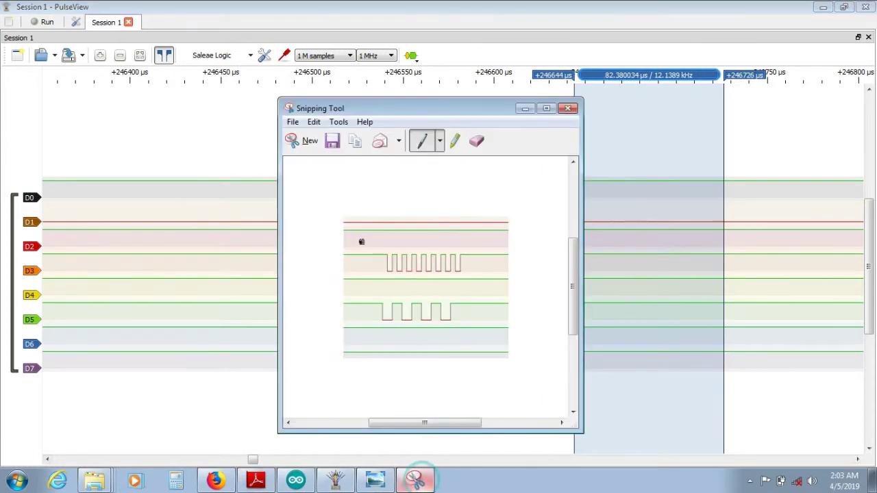
click(309, 140)
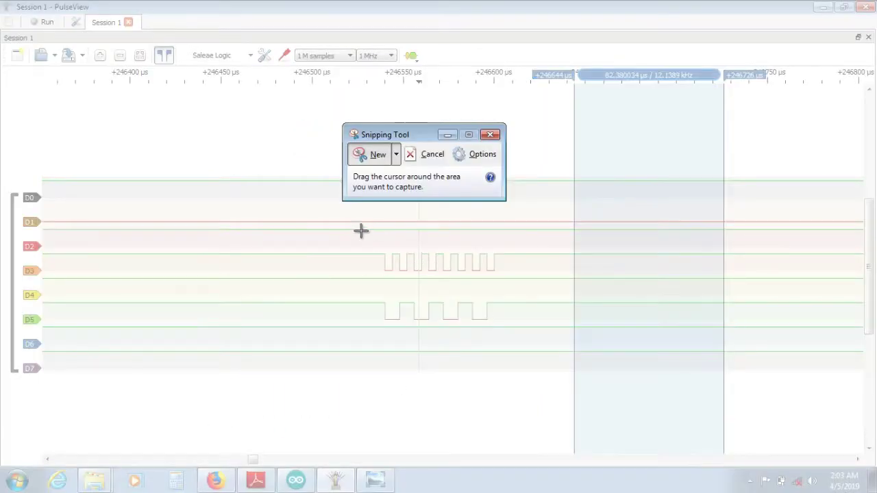
drag(357, 227, 520, 351)
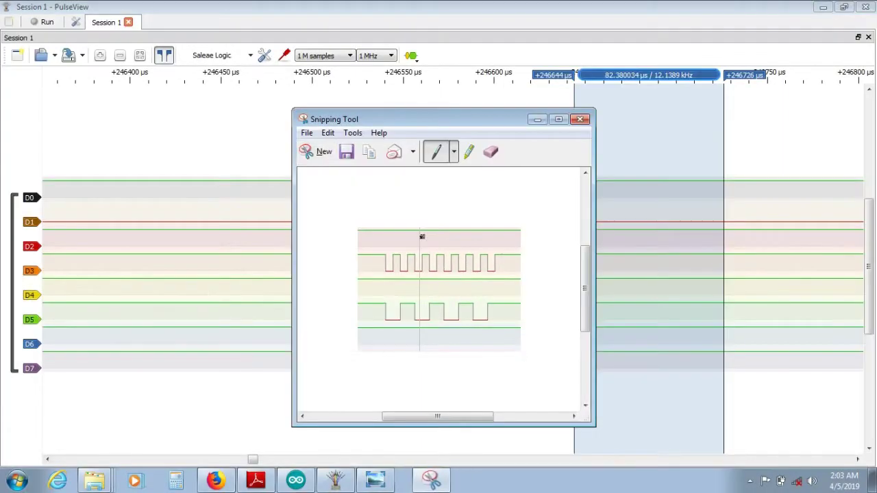
Save the snip to the Desktop as a PNG named Mode3 and close the Snipping Tool
click(345, 150)
click(432, 357)
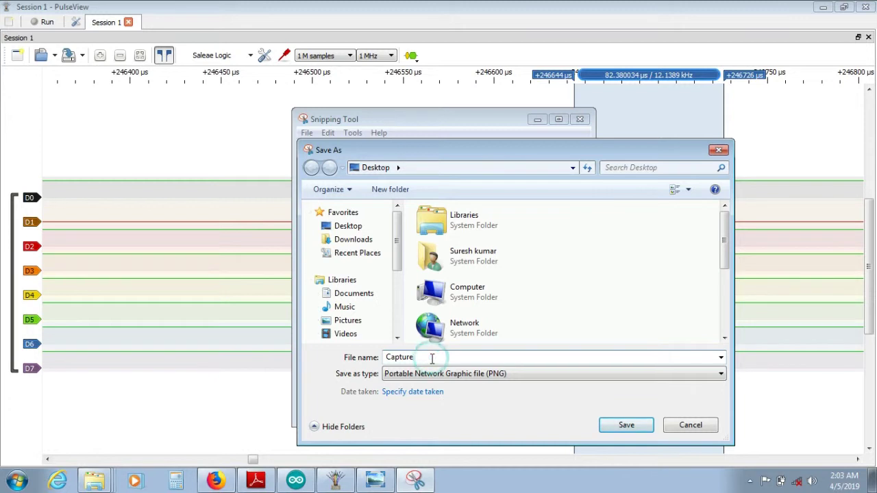
double_click(432, 357)
text(M)
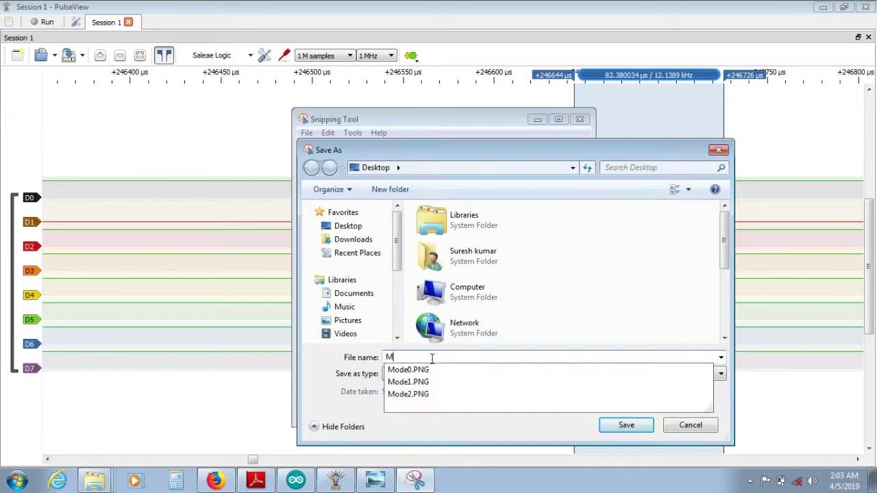
text(ode3)
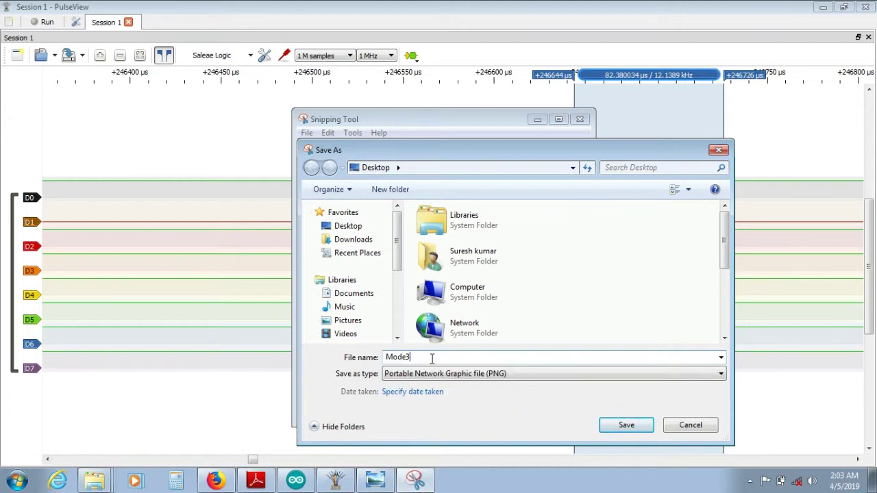
key(Return)
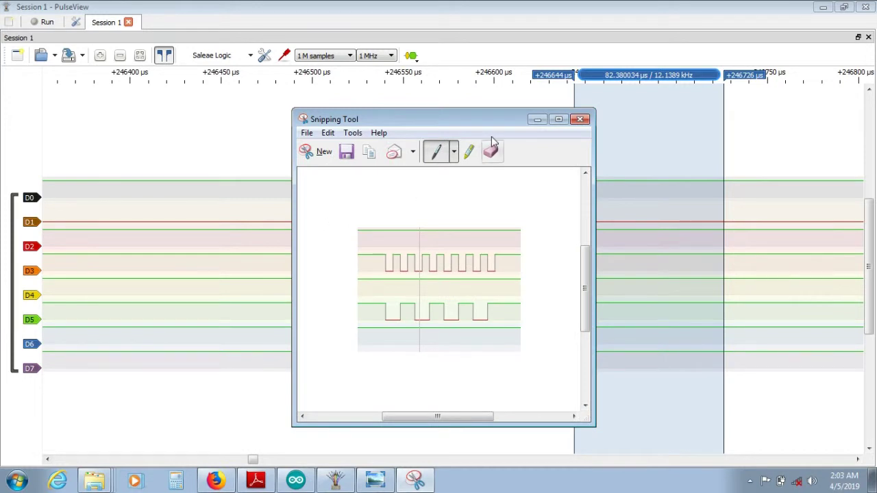
click(580, 120)
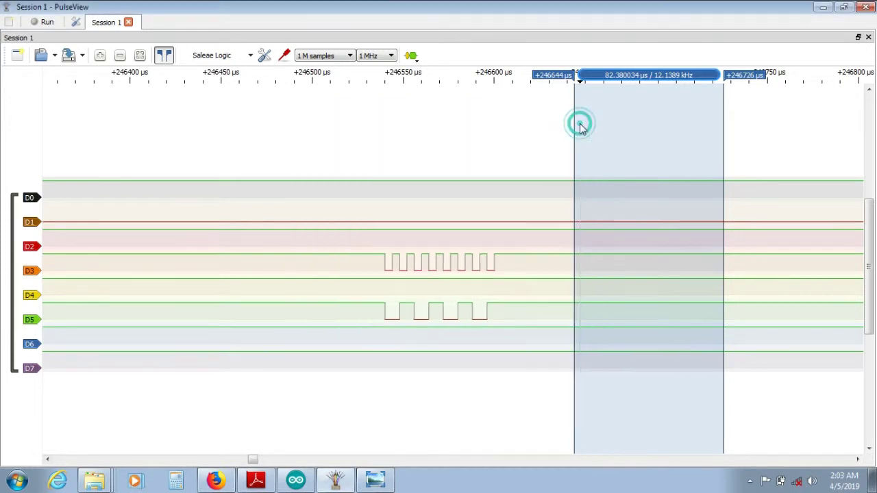
Minimize the open windows to bring up the desktop with the saved mode snips
click(825, 7)
click(825, 7)
right_click(411, 138)
click(445, 173)
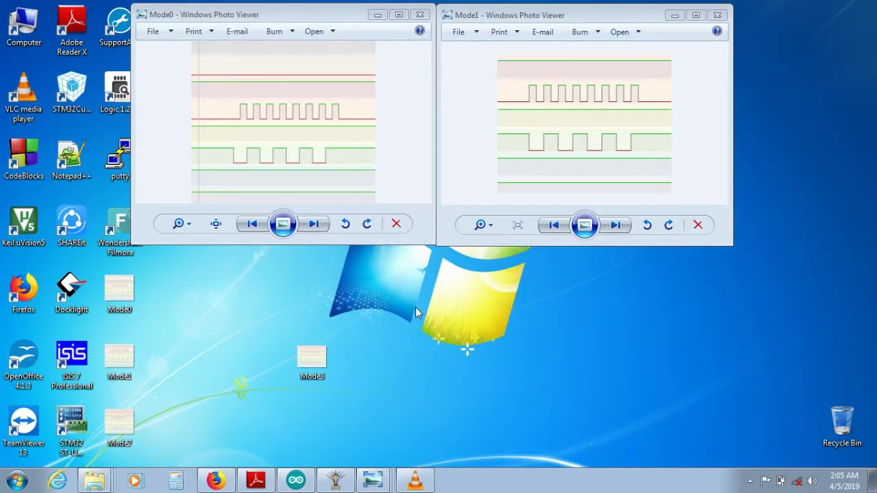
Align the lower edge of the Mode1 picture window with the Mode0 window beside it
click(446, 244)
drag(442, 245, 439, 244)
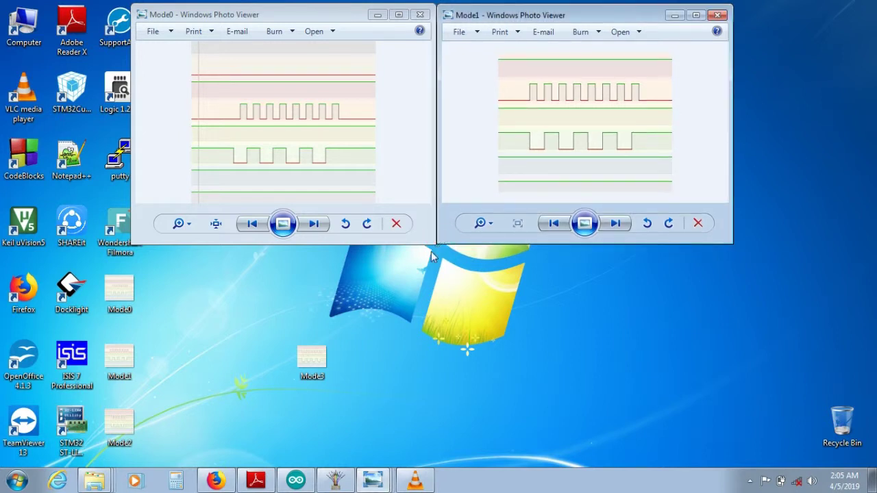
click(372, 353)
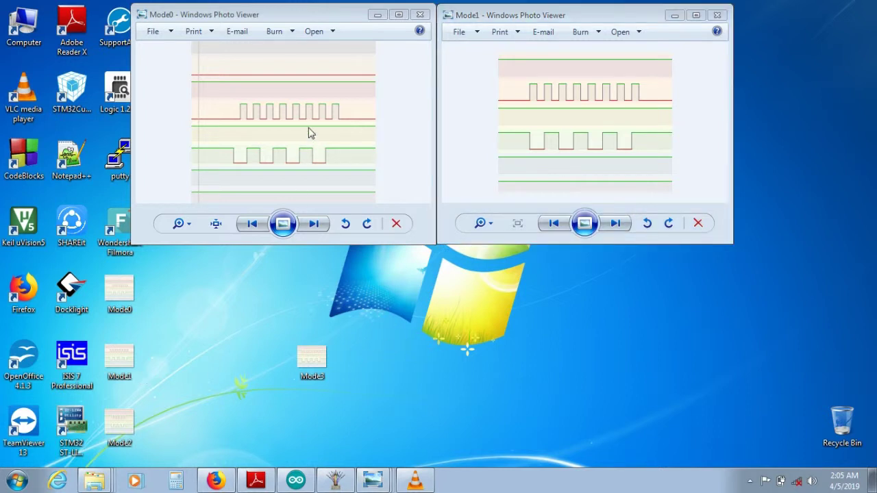
Open the Mode2 snip, shrink its window and place it directly beneath Mode0 at the same width
double_click(130, 432)
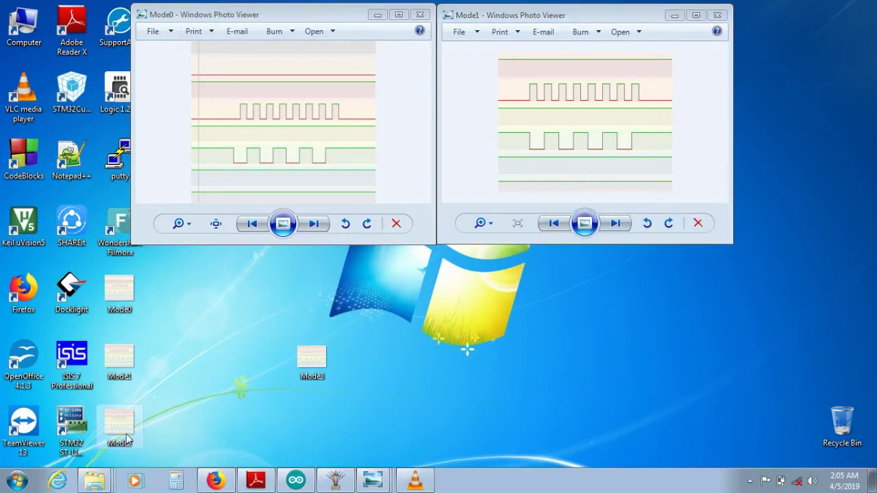
click(838, 11)
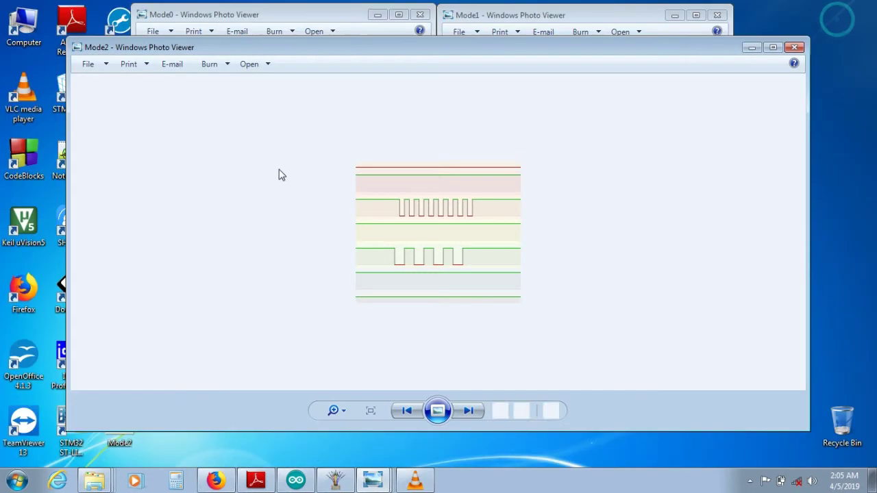
drag(67, 39, 545, 271)
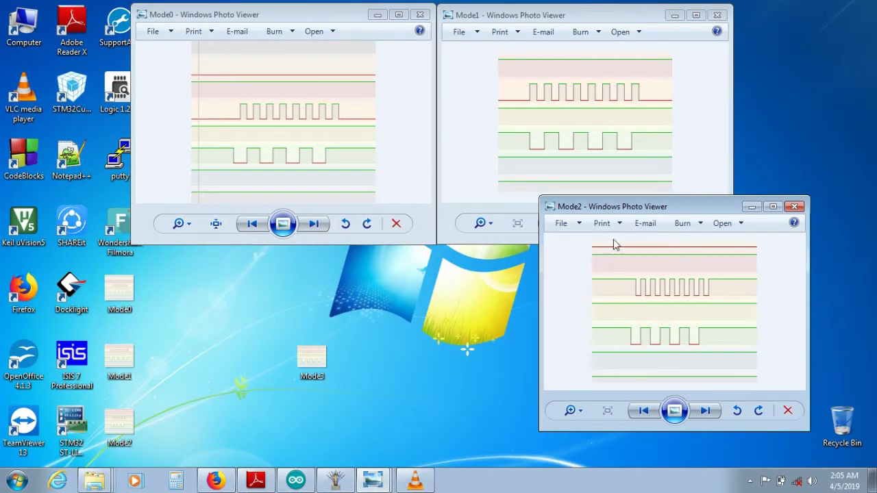
drag(638, 206, 233, 260)
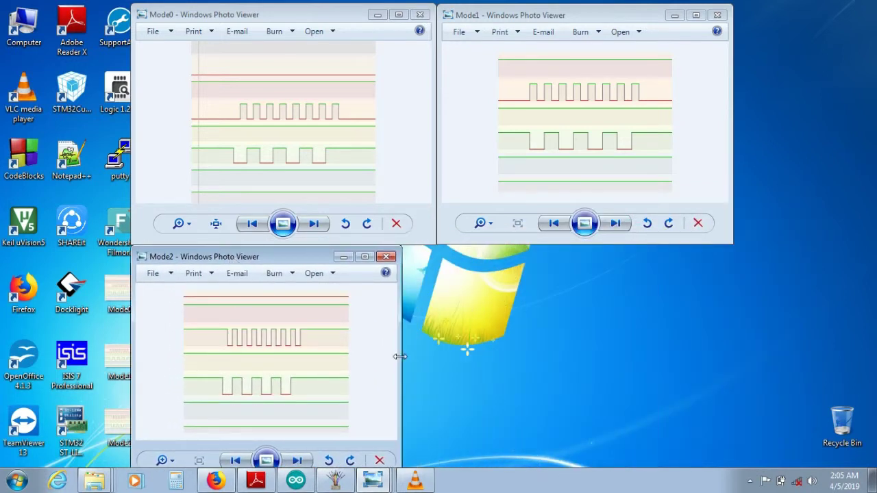
drag(400, 356, 434, 355)
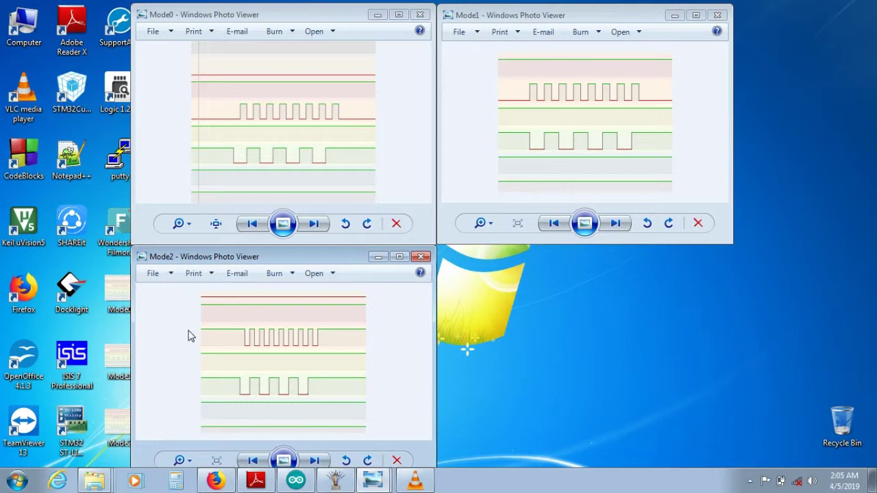
Move the Mode3 file icon to the free desktop area beyond the picture windows and return the Mode2 window beneath Mode0
drag(222, 260, 450, 288)
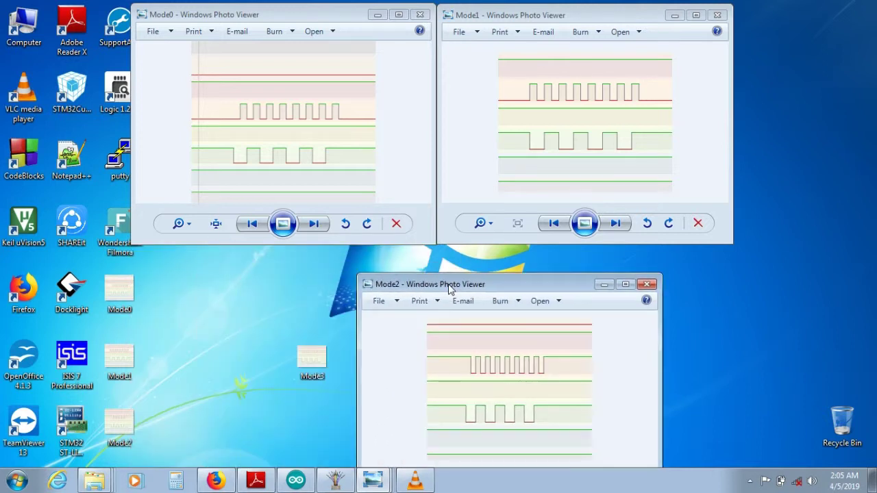
double_click(308, 357)
drag(808, 323, 807, 320)
drag(487, 284, 266, 255)
Open the Mode3 snip and fit its window beneath Mode1, matching Mode1's width to complete the two-by-two layout
double_click(789, 293)
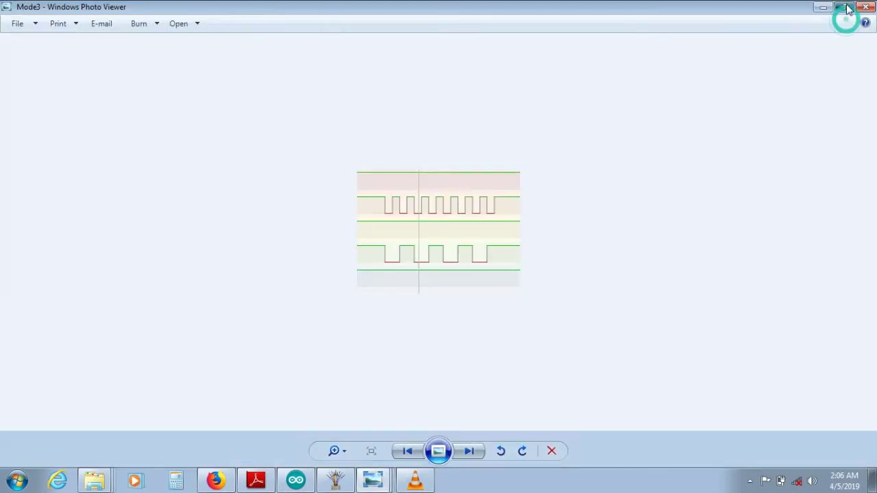
click(848, 8)
drag(69, 39, 426, 198)
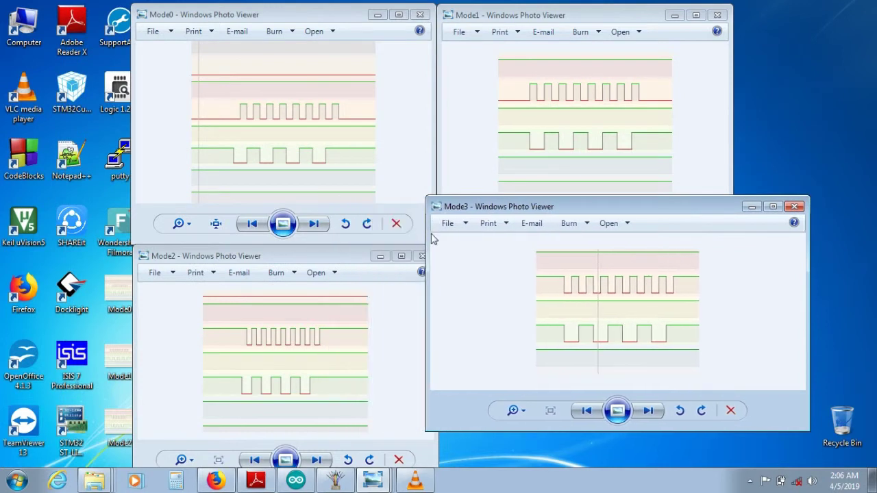
drag(807, 430, 765, 473)
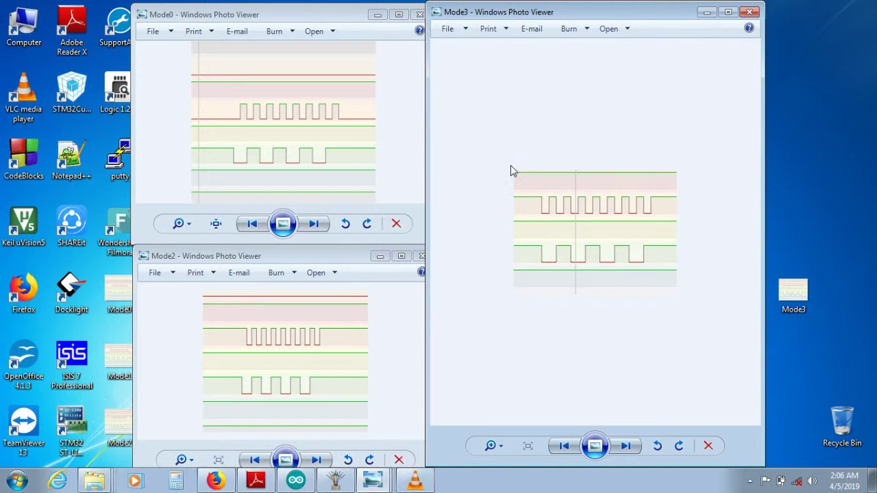
drag(526, 11, 485, 257)
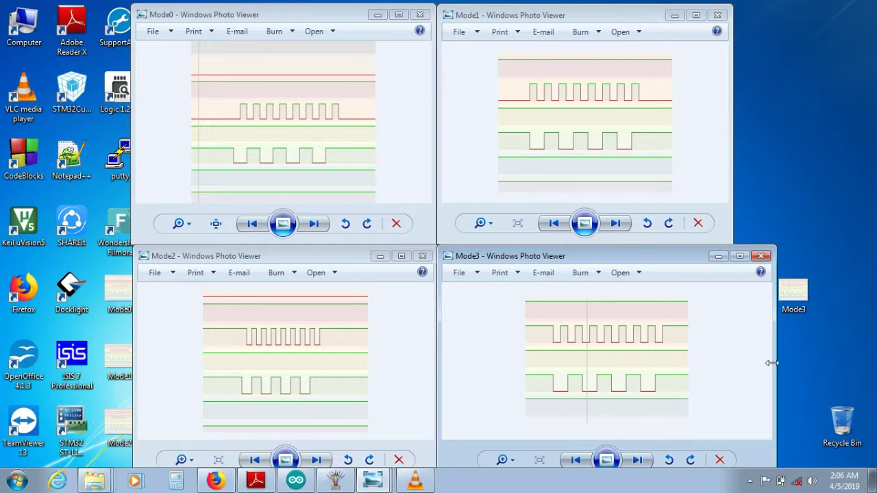
drag(772, 363, 732, 365)
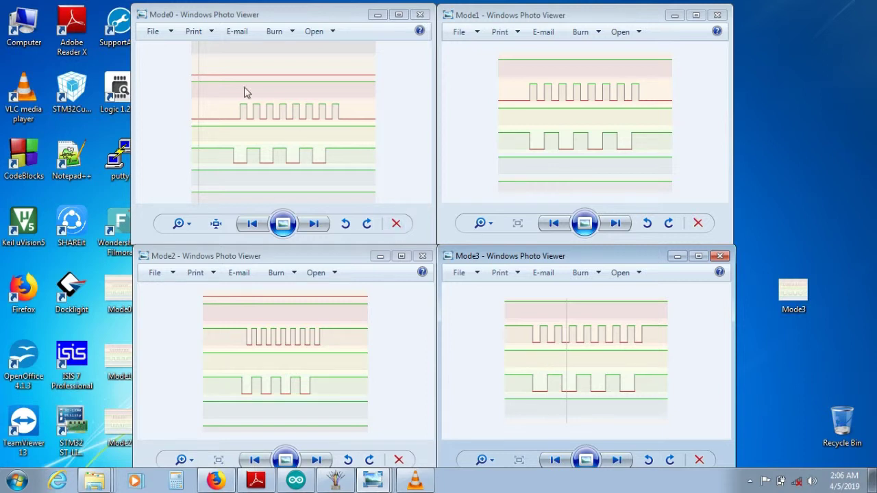
Go through the four arranged snips in order from Mode0 to Mode3
click(280, 15)
click(563, 7)
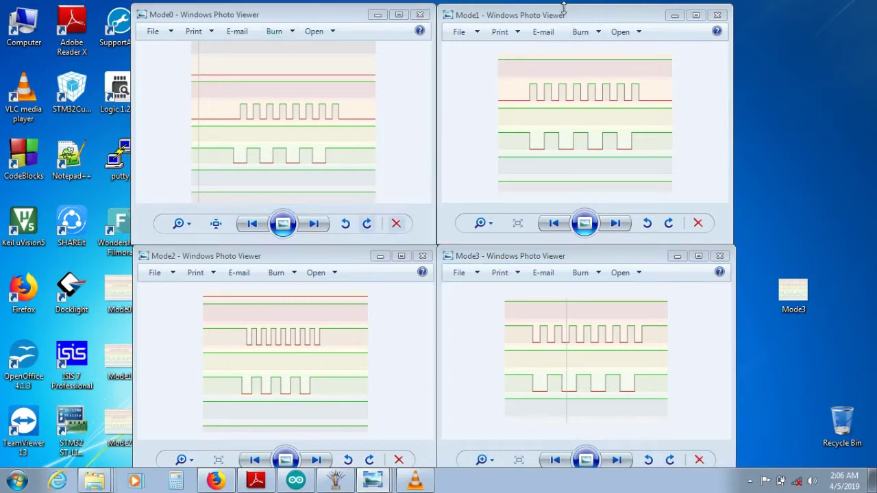
click(326, 259)
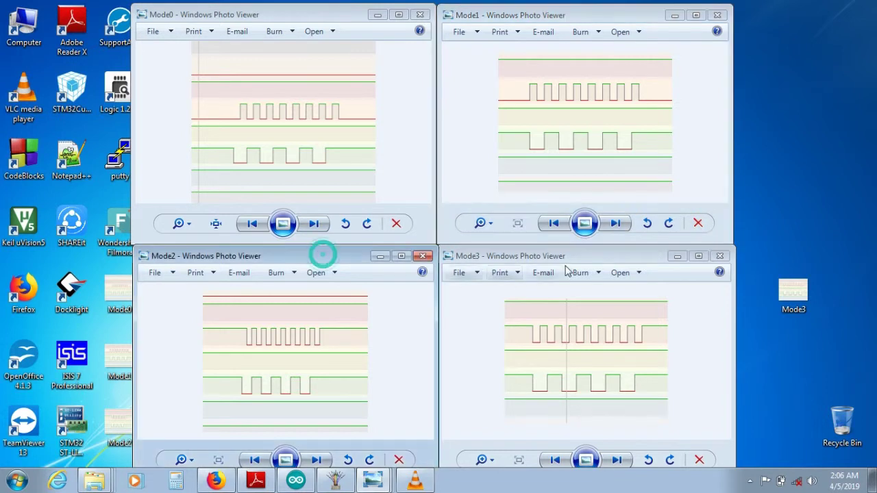
click(580, 261)
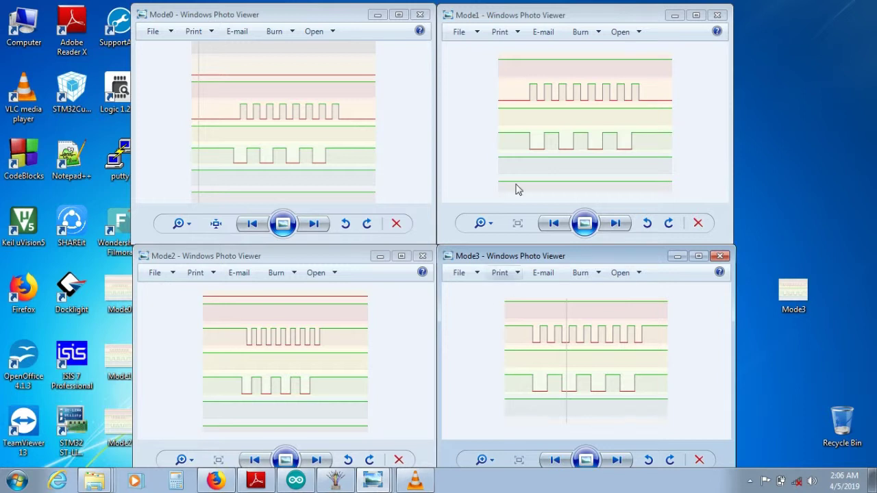
Compare the clock's idle level before the burst across the Mode0, Mode1, Mode2 and Mode3 snips
click(229, 122)
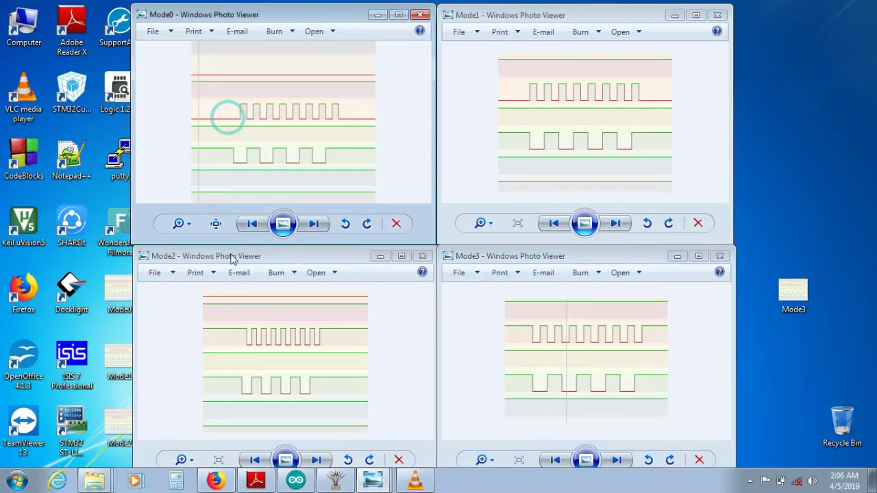
click(230, 332)
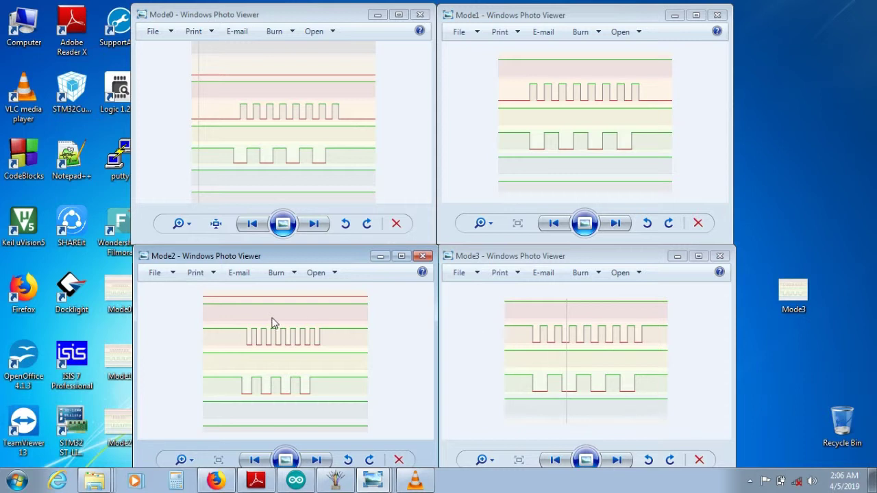
click(517, 328)
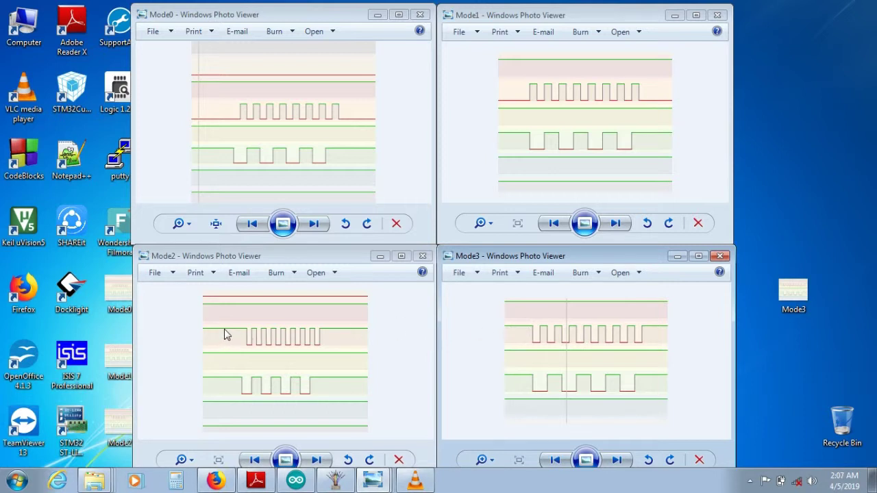
click(214, 100)
click(498, 58)
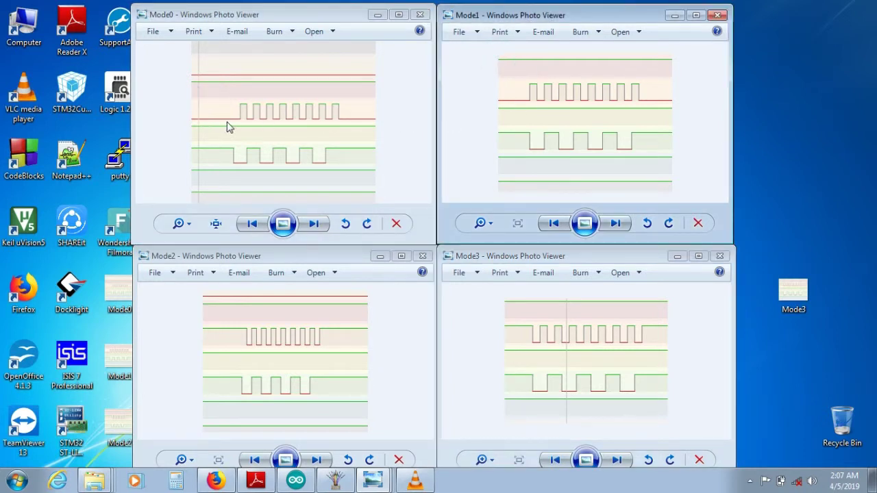
click(513, 98)
click(210, 120)
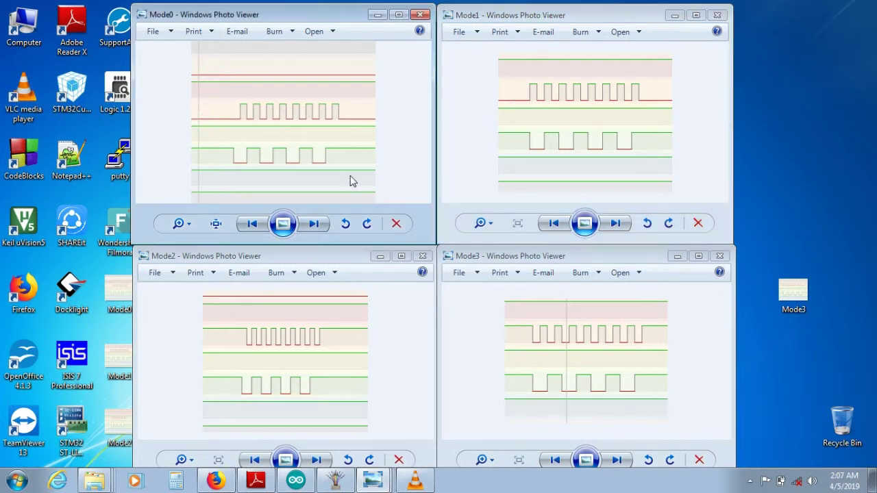
Check the CPOL and CPHA conditions in the datasheet's Table 19-2 and the transfer-format timing figures, then return to the four snips
click(259, 476)
click(290, 197)
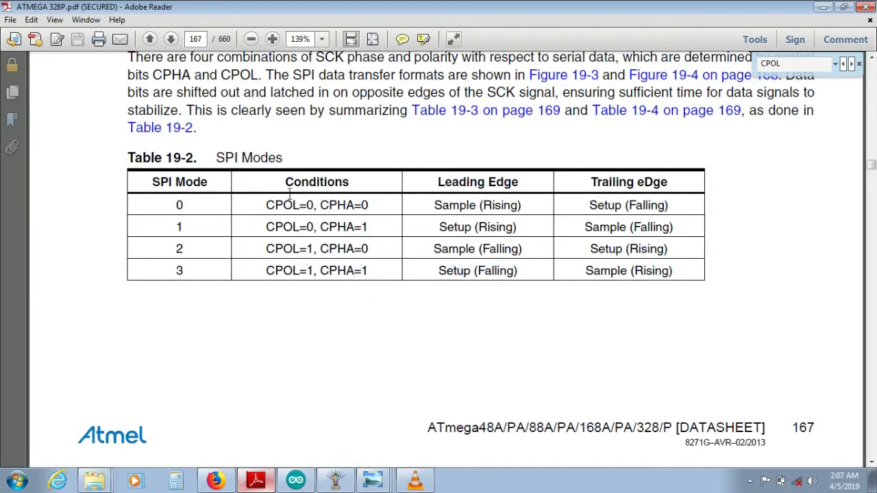
double_click(358, 206)
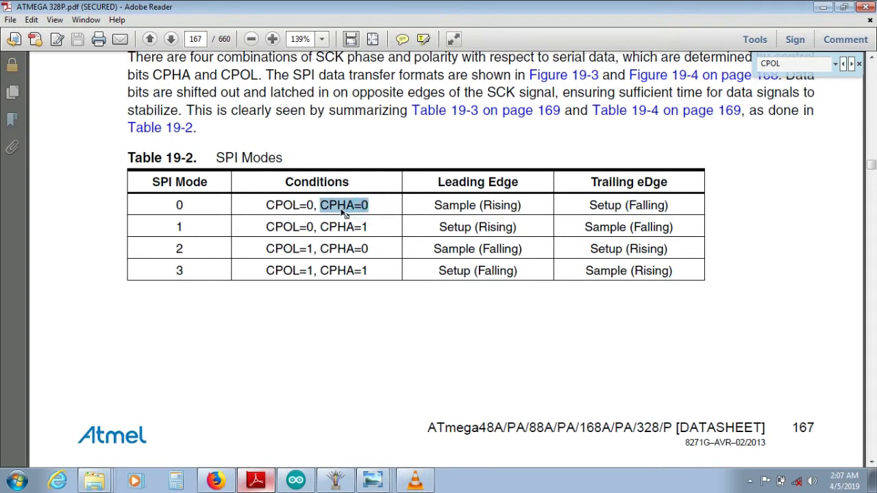
scroll(519, 226, down, 10)
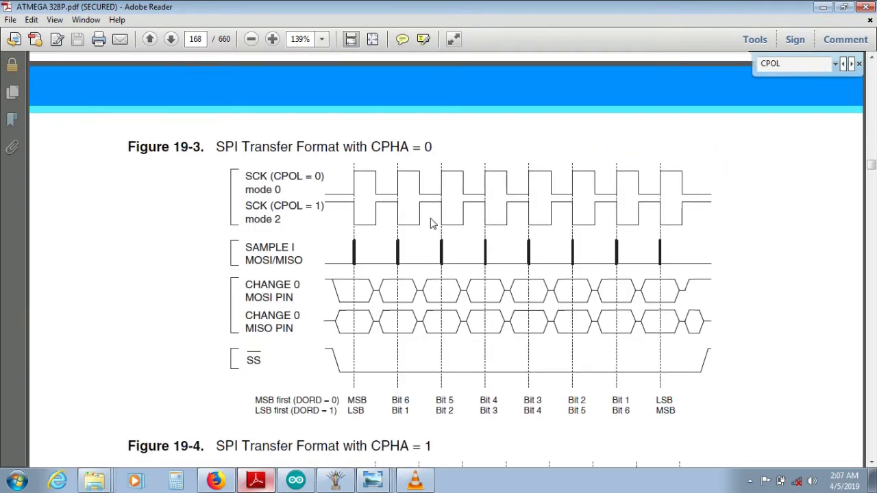
scroll(425, 213, down, 1)
scroll(419, 179, up, 1)
scroll(420, 148, down, 1)
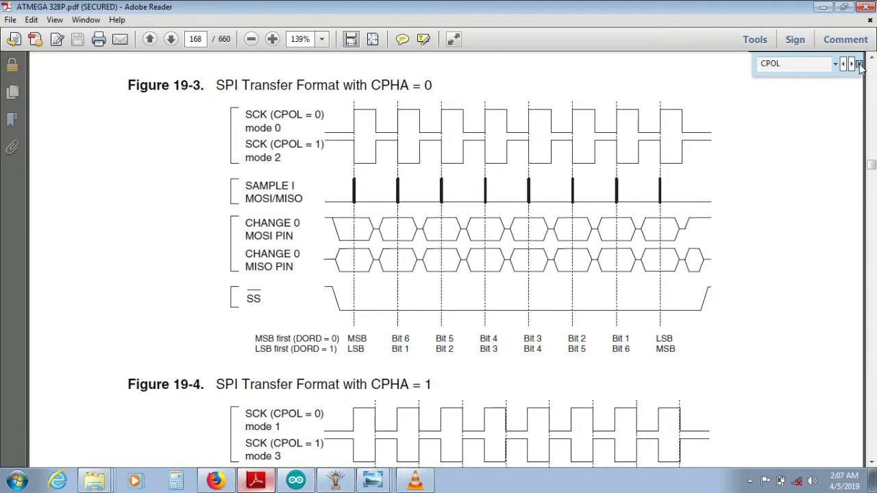
click(823, 7)
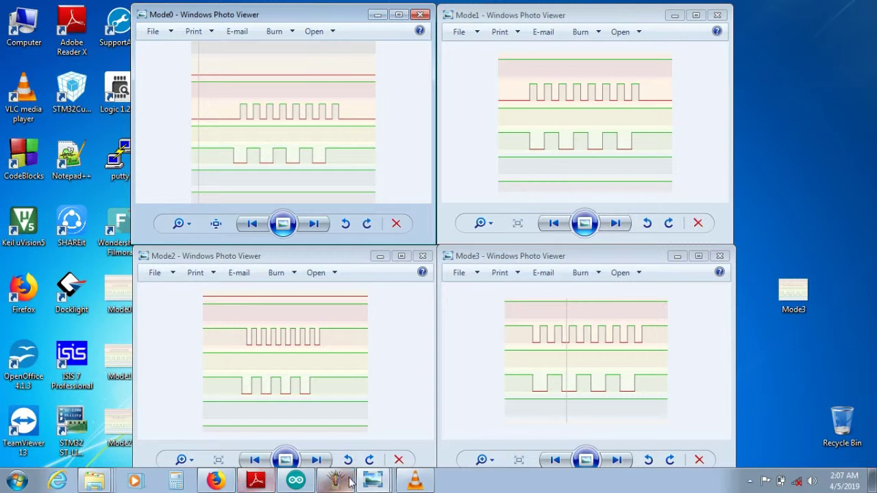
Highlight the CPHA = 0 and CPOL = 0 labels for mode 0 in datasheet Figure 19-3 and compare its clock with the Mode0 snip
click(256, 481)
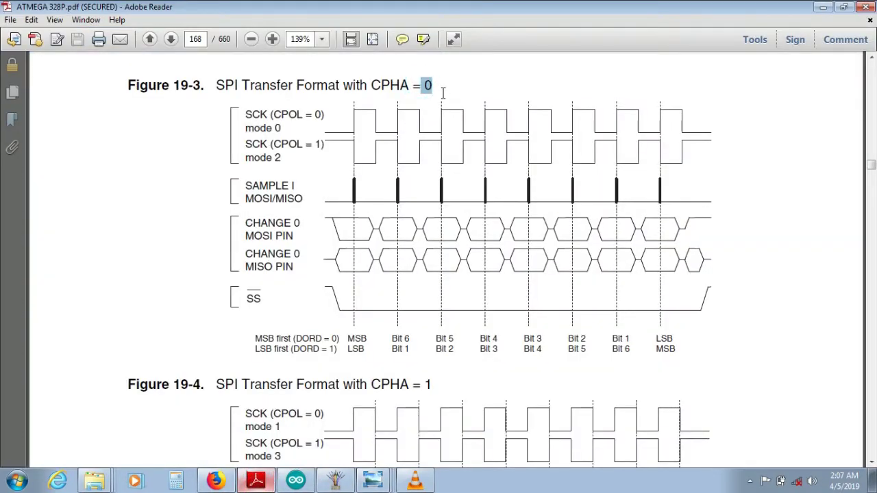
key(ctrl+a)
click(336, 122)
drag(432, 88, 374, 85)
drag(275, 115, 324, 115)
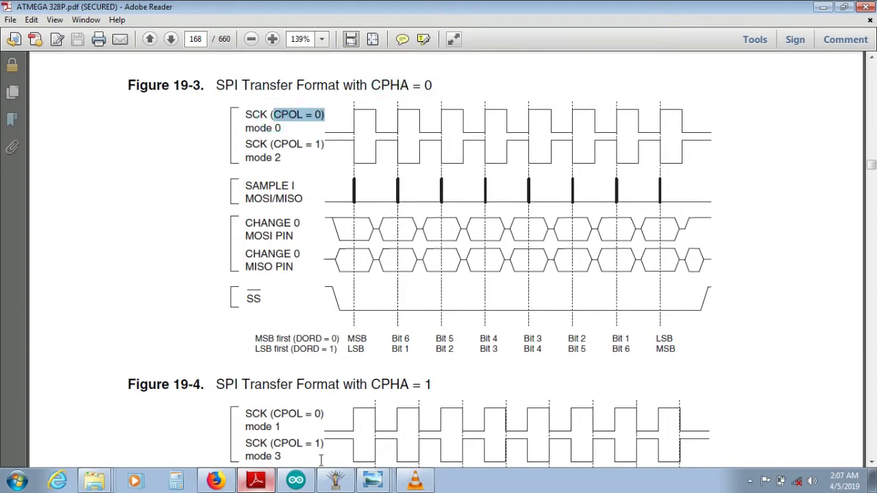
click(256, 481)
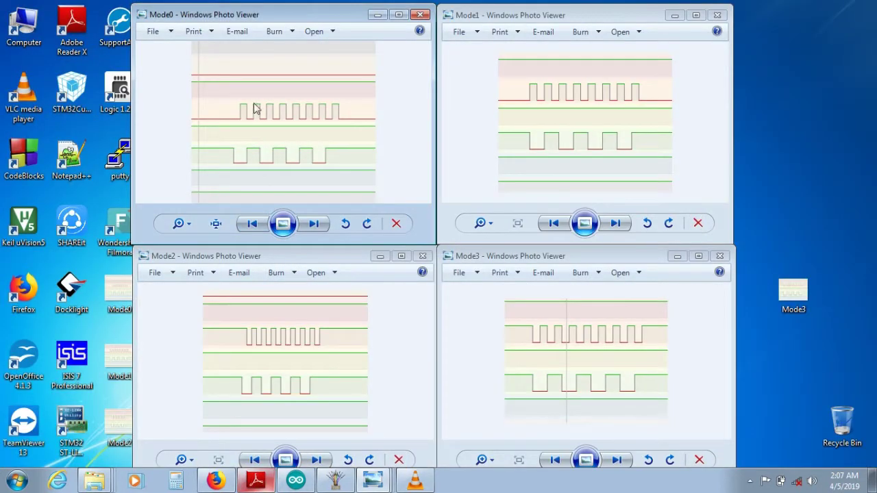
click(255, 481)
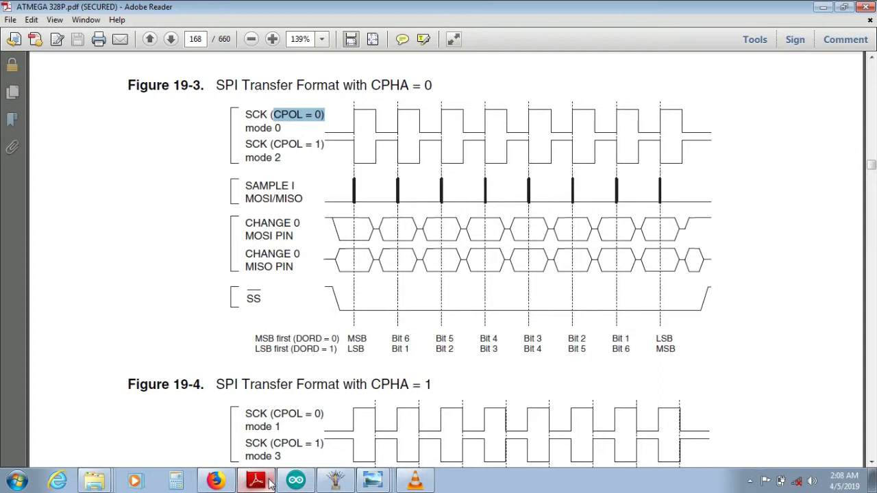
click(255, 481)
click(256, 480)
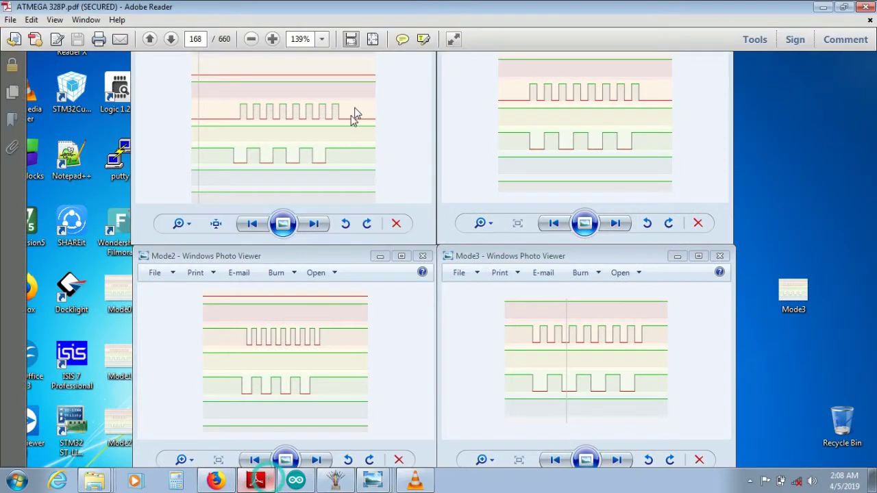
Highlight mode 0's leading-edge entry in Table 19-2, then return to the four snips
scroll(409, 129, up, 10)
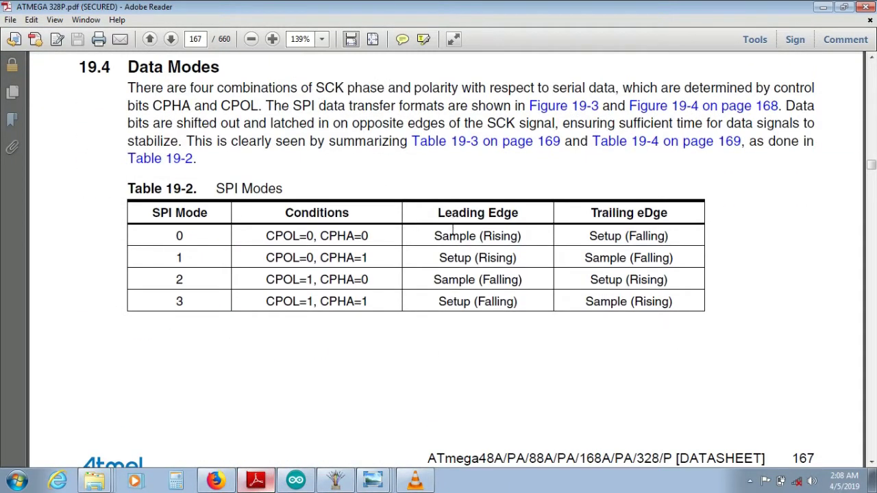
drag(430, 237, 526, 236)
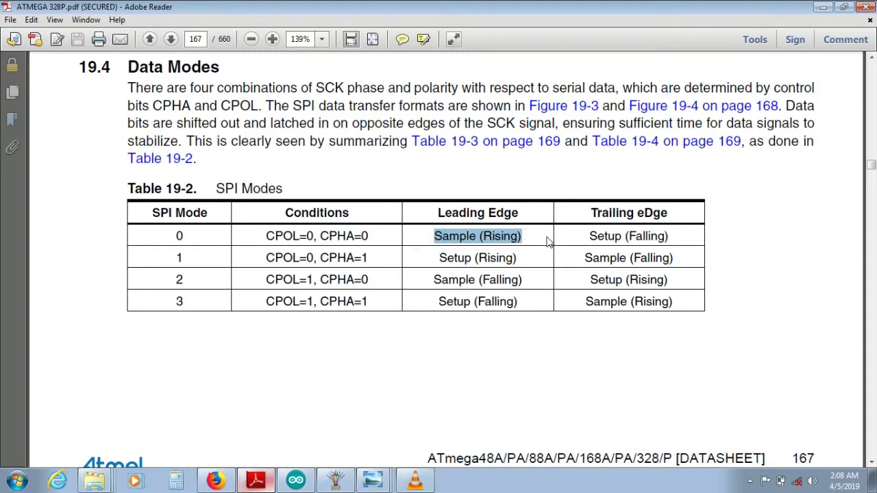
click(536, 236)
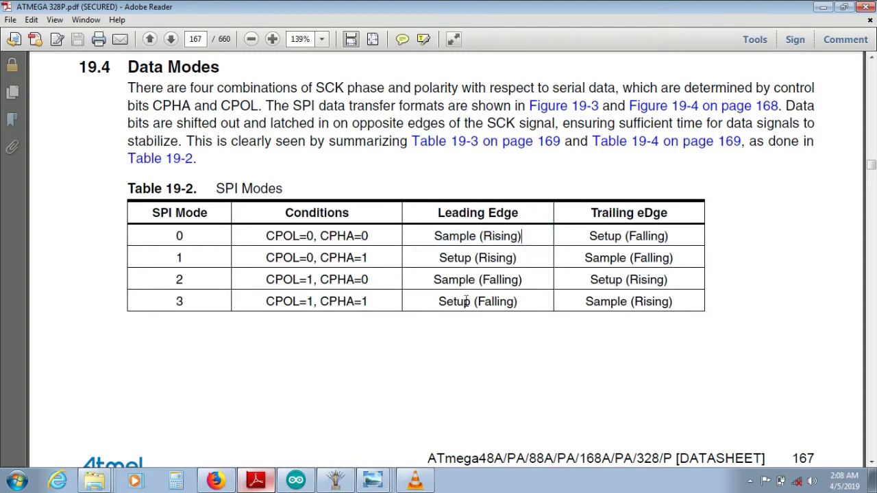
click(257, 481)
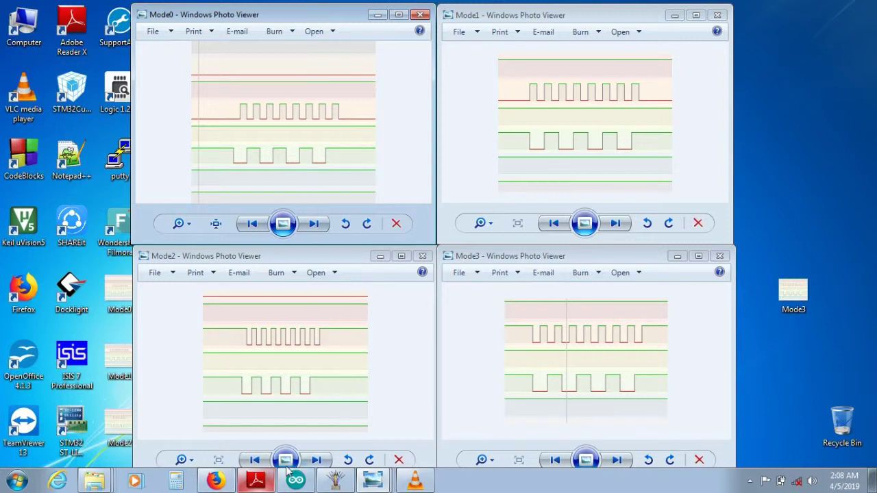
Highlight mode 1's CPOL=0, CPHA=1 conditions in Table 19-2 and check them against the Mode1 snip
click(268, 483)
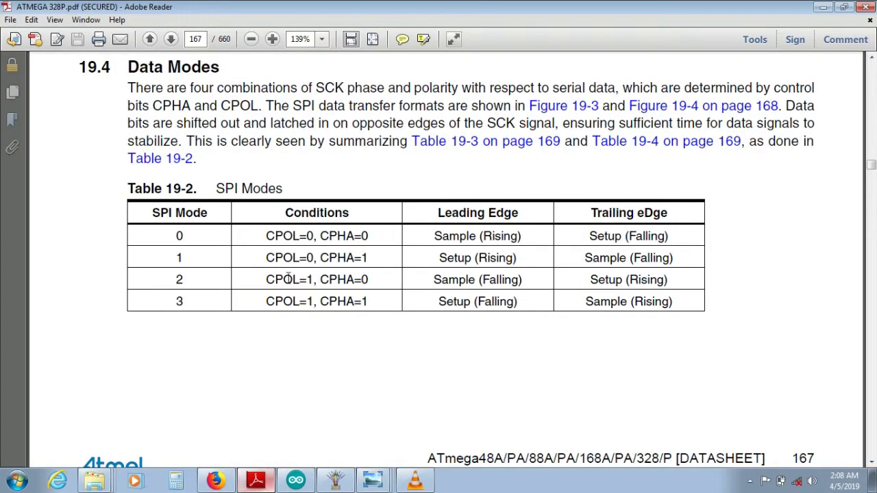
drag(267, 259, 363, 259)
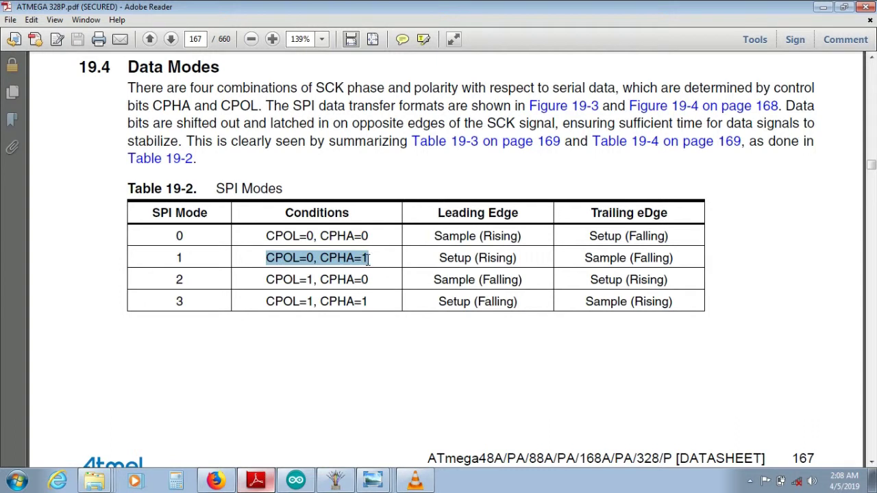
drag(187, 254, 295, 266)
click(316, 258)
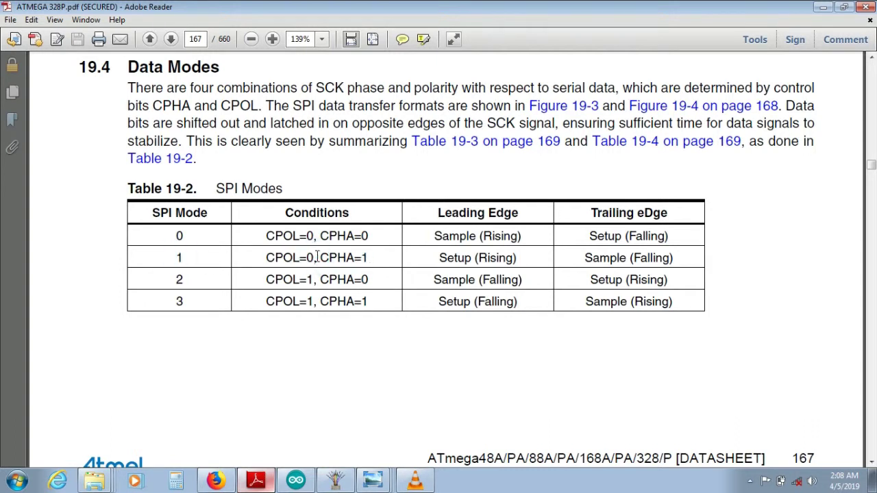
drag(325, 258, 370, 257)
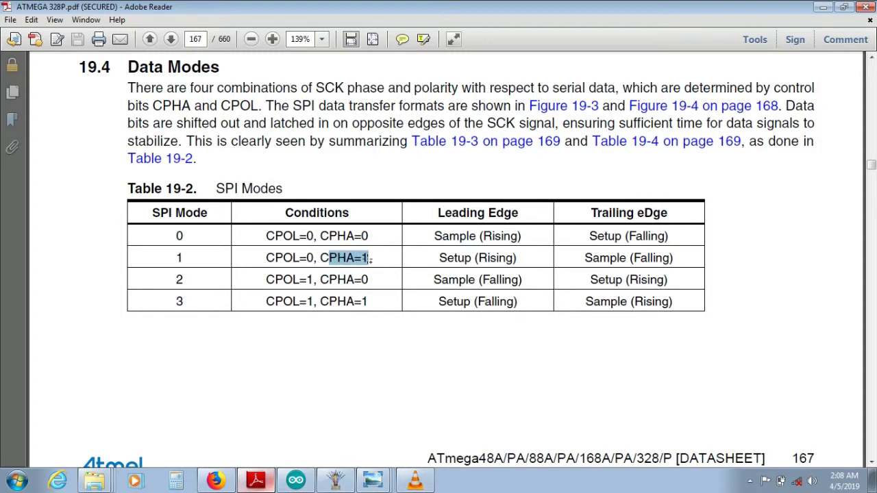
click(256, 482)
click(256, 482)
Examine the CPOL = 1 clock label and the CPHA = 0 title in Figure 19-3
scroll(280, 315, down, 10)
scroll(280, 304, down, 1)
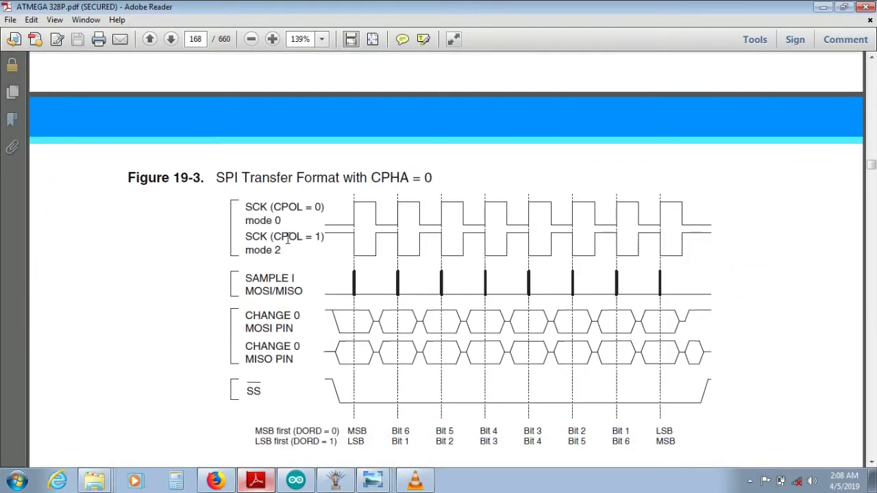
drag(275, 233, 323, 235)
triple_click(422, 184)
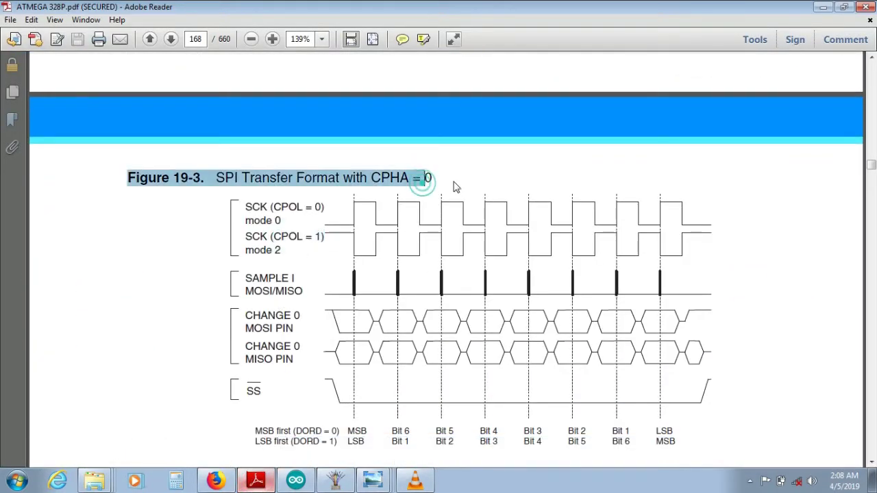
Highlight mode 2's CPOL=1, CPHA=0 conditions in Table 19-2 and compare them with the Mode2 snip
scroll(347, 315, up, 10)
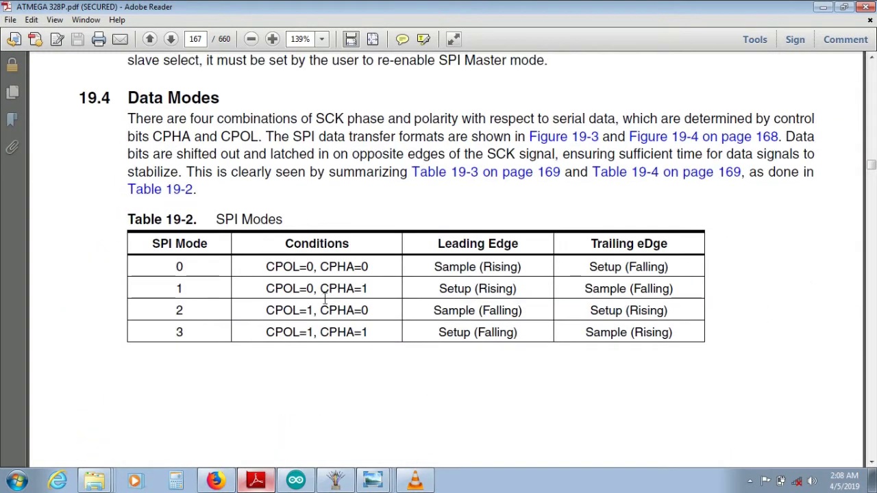
double_click(274, 310)
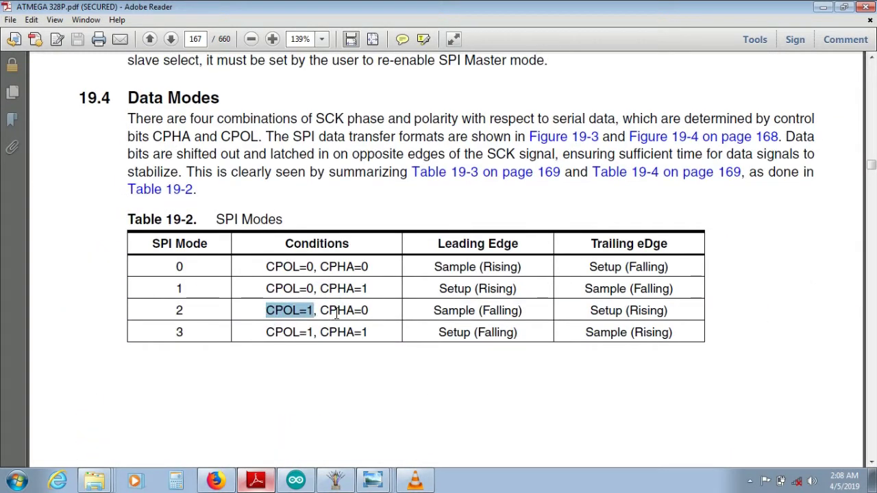
drag(370, 310, 274, 313)
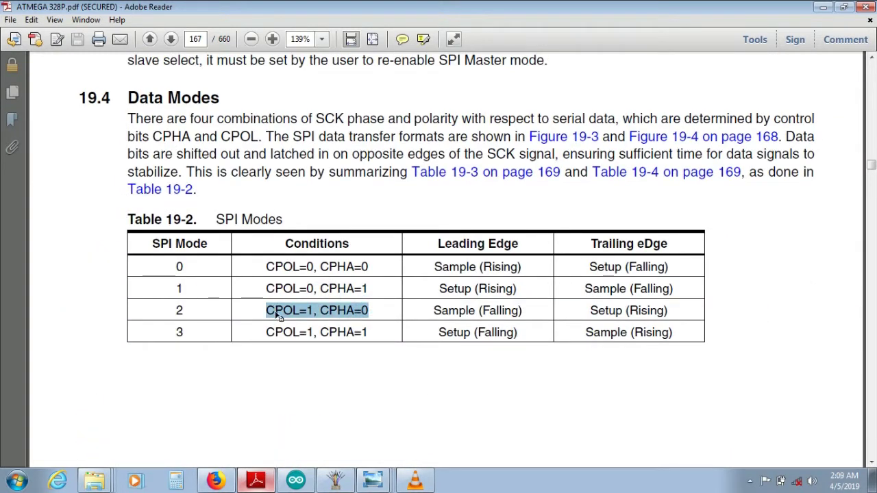
double_click(184, 311)
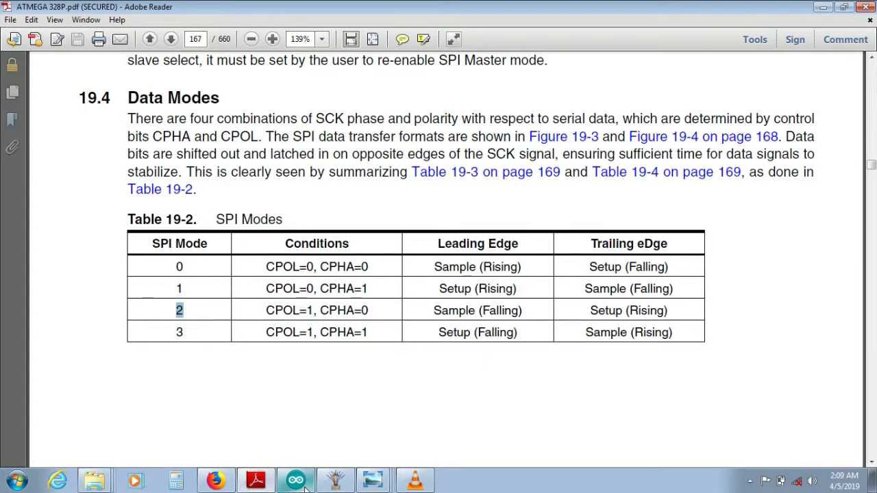
click(256, 481)
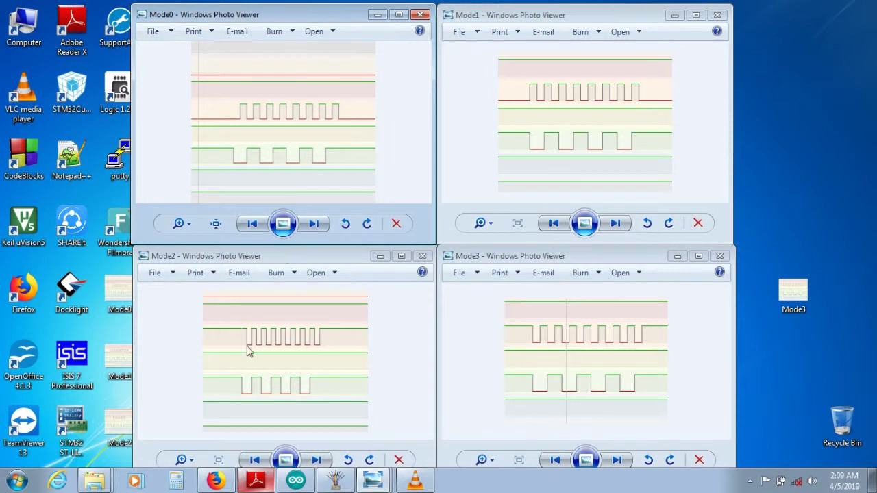
click(256, 481)
drag(266, 311, 314, 310)
click(255, 481)
click(255, 481)
Review Figure 19-3, then highlight mode 2's leading-edge entry, Sample (Falling), in Table 19-2
scroll(295, 411, up, 3)
scroll(324, 328, down, 10)
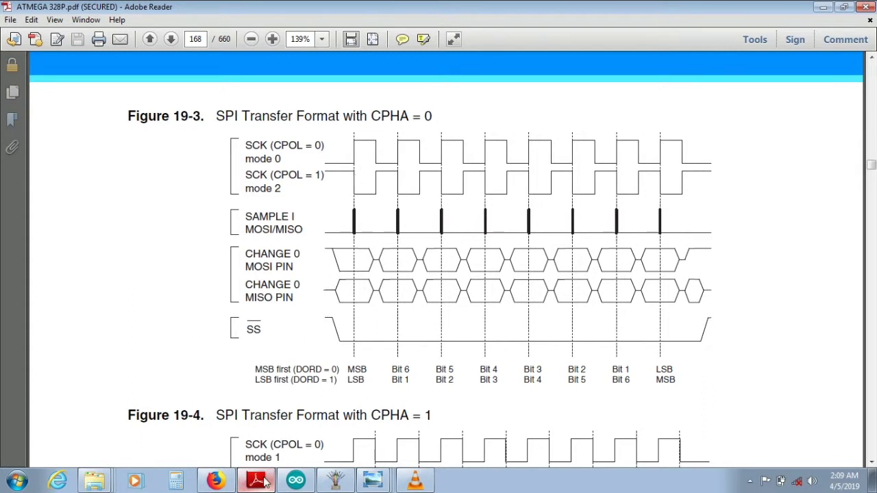
scroll(371, 316, up, 4)
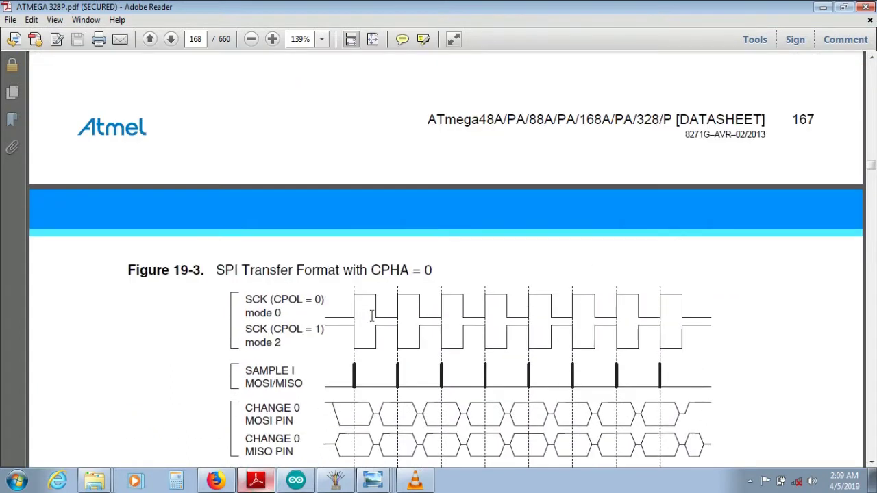
scroll(371, 316, up, 10)
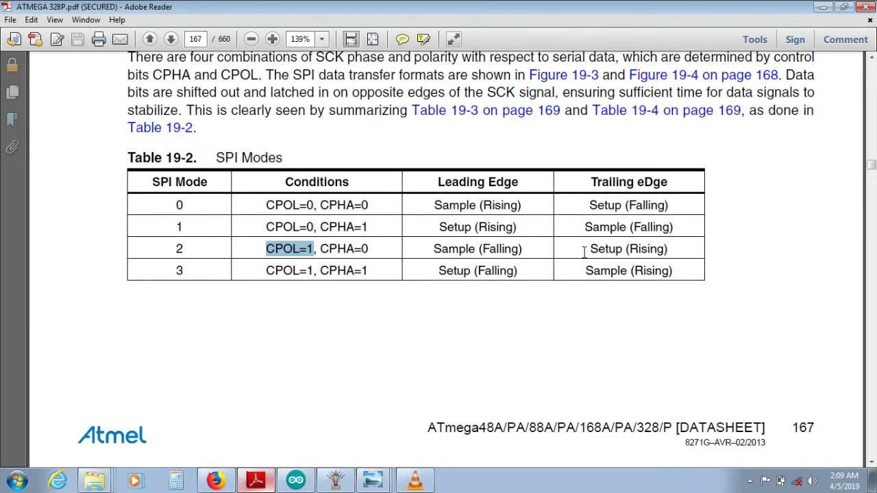
drag(433, 249, 524, 250)
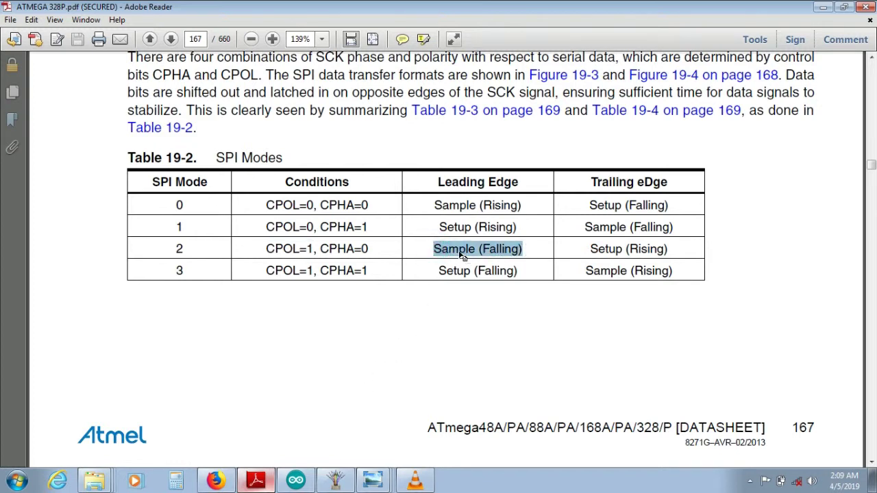
drag(434, 249, 525, 250)
Highlight CPOL = 1 and CPHA = 0 for mode 2 in Figure 19-3 and examine the start of its clock trace
scroll(317, 299, down, 10)
scroll(325, 298, up, 3)
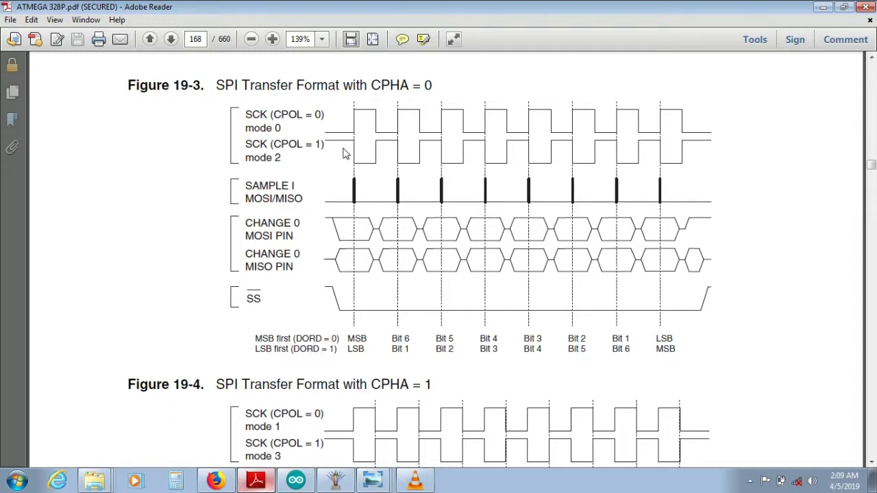
drag(276, 142, 319, 143)
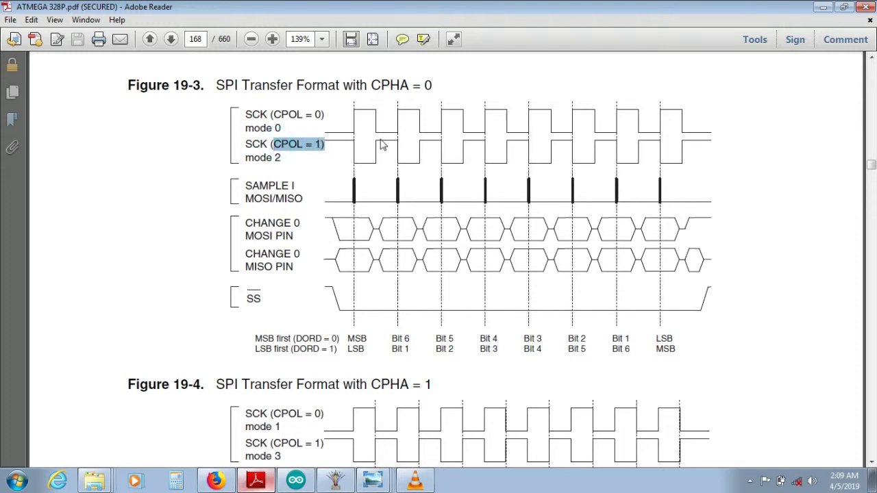
click(376, 84)
drag(373, 85, 428, 83)
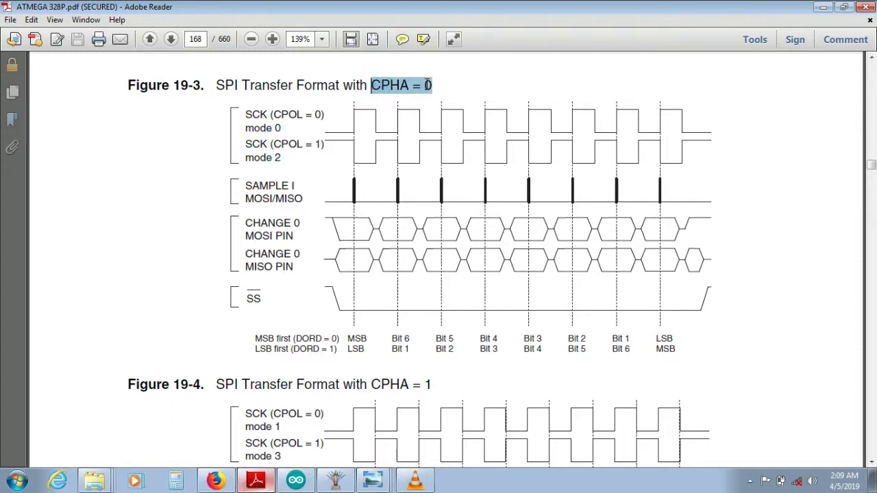
click(293, 141)
click(321, 143)
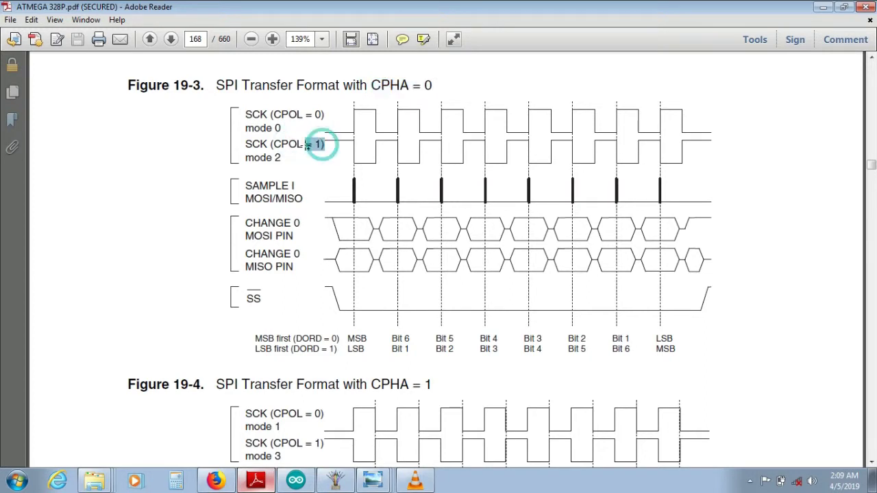
drag(324, 142, 354, 145)
click(352, 142)
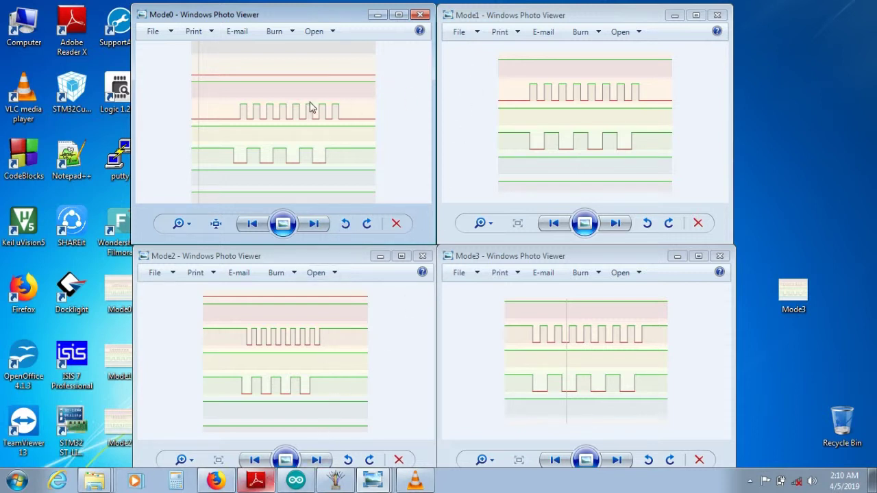
Compare the snips' clock bursts in pairs, Mode0 with Mode2 and Mode1 with Mode3
click(514, 338)
click(337, 164)
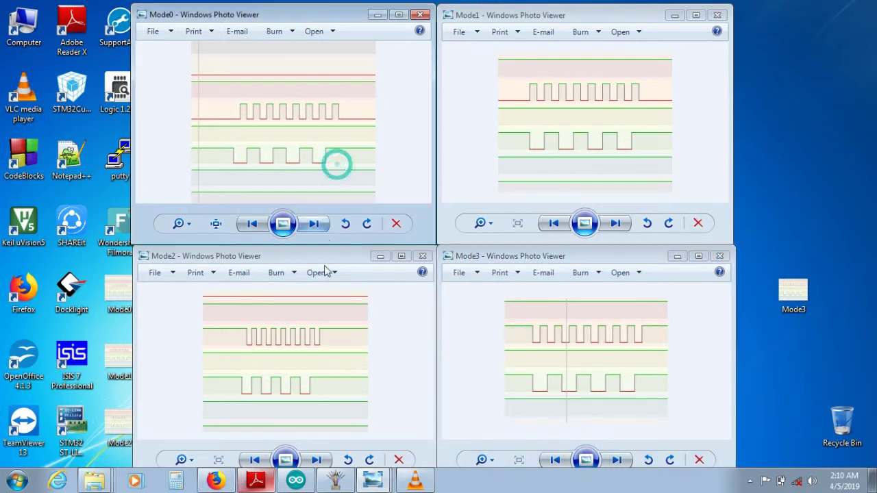
click(310, 348)
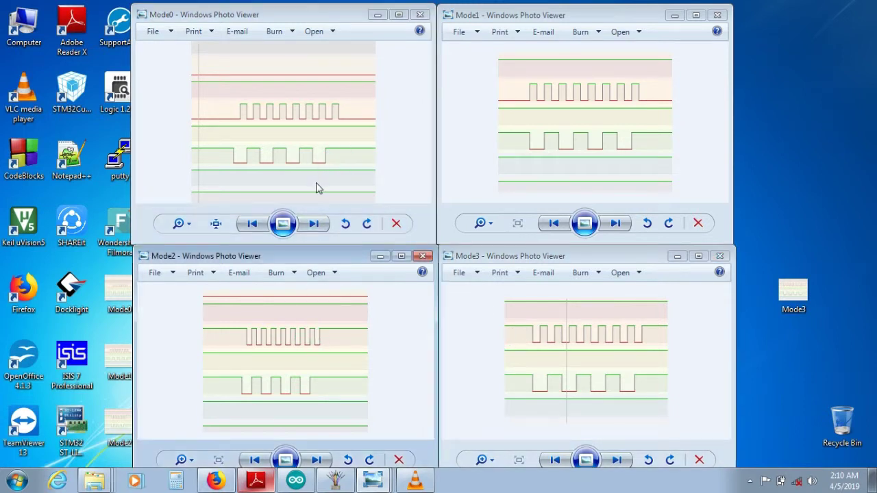
click(471, 91)
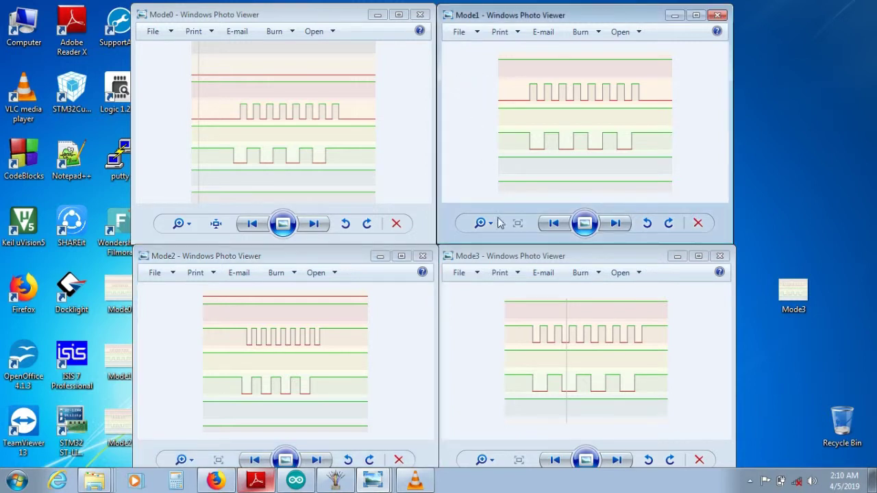
click(500, 317)
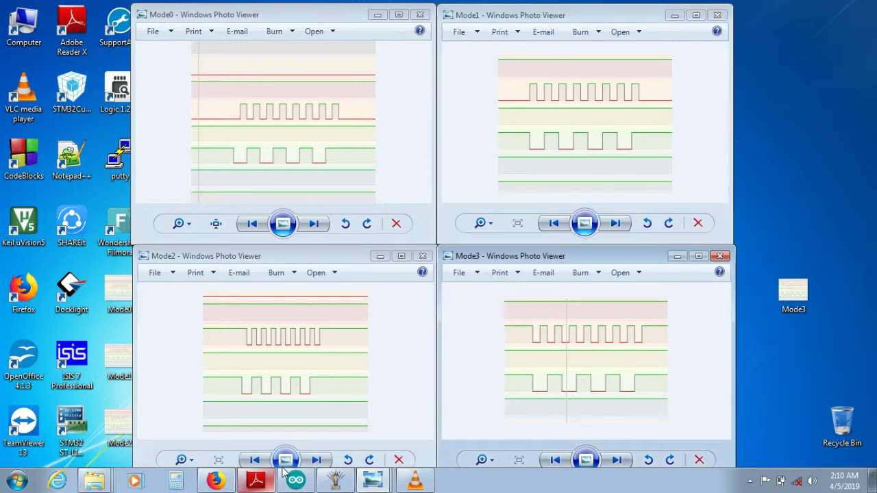
Highlight mode 1's CPHA=1 condition in Table 19-2 of the ATmega328P datasheet and compare it with the waveform snips
click(259, 481)
scroll(314, 257, up, 10)
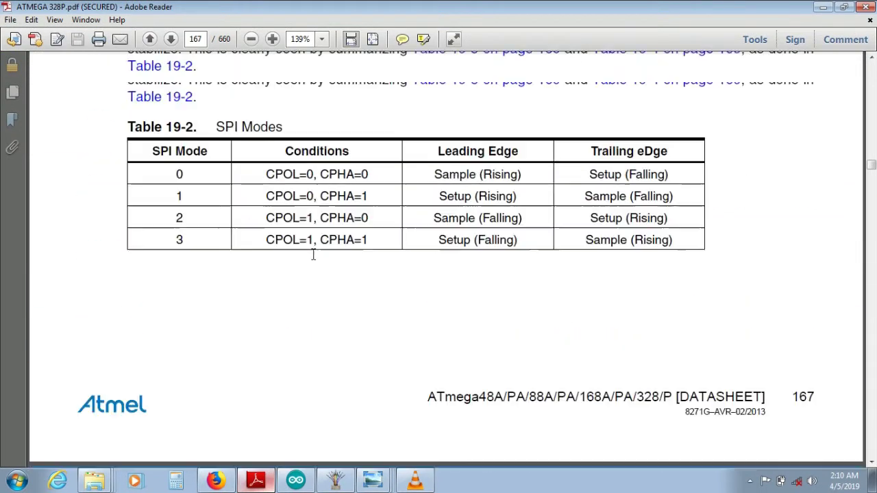
drag(266, 257, 367, 258)
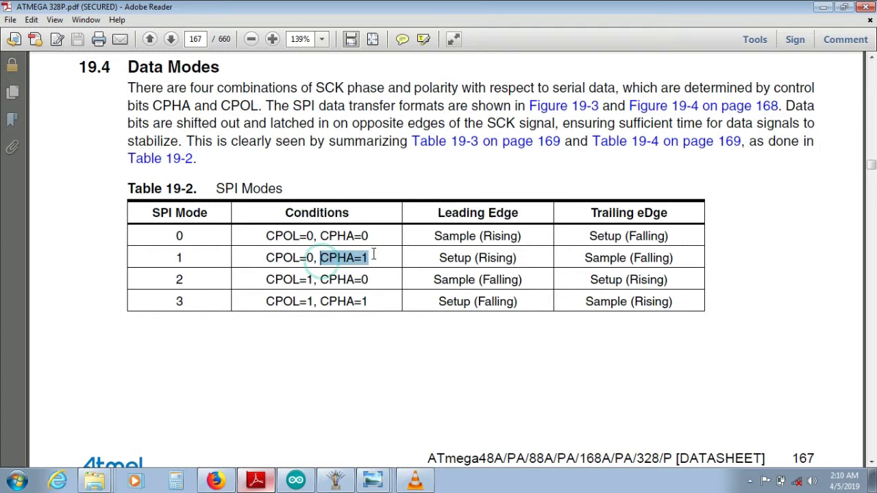
click(263, 482)
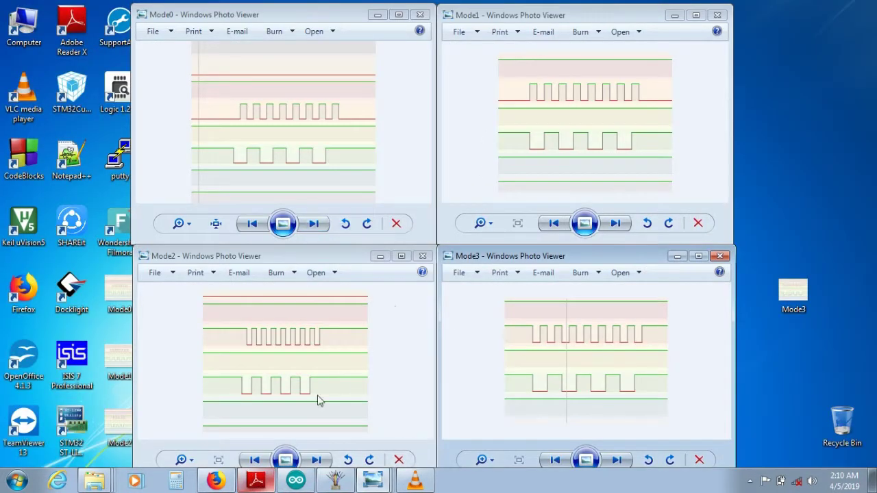
click(257, 482)
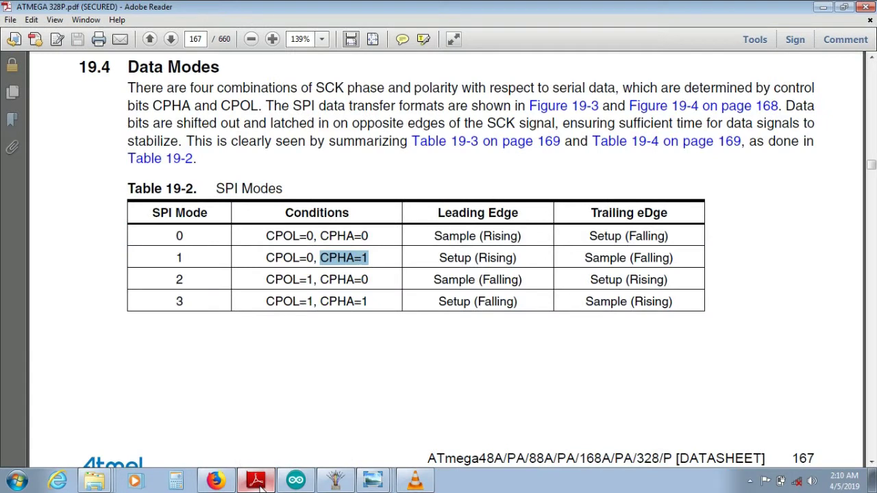
click(257, 482)
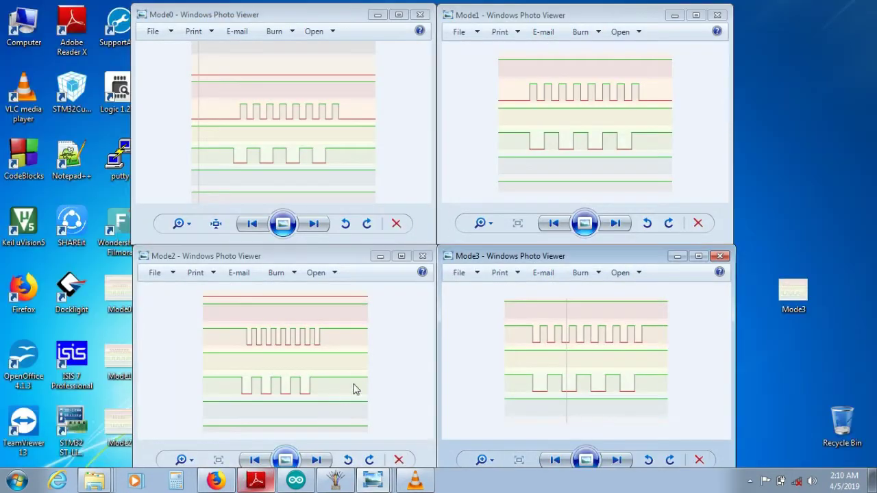
Examine the idle level of the clock trace before the first pulse in the Mode1 snip
click(508, 101)
click(506, 101)
click(506, 100)
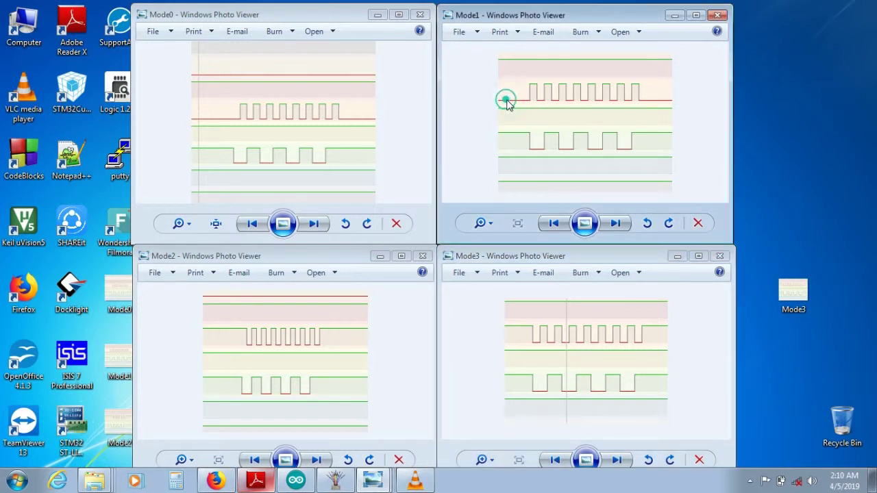
click(523, 103)
click(512, 101)
click(502, 102)
Check the Mode1 snip's data trace against the first leading edge of its clock
click(531, 141)
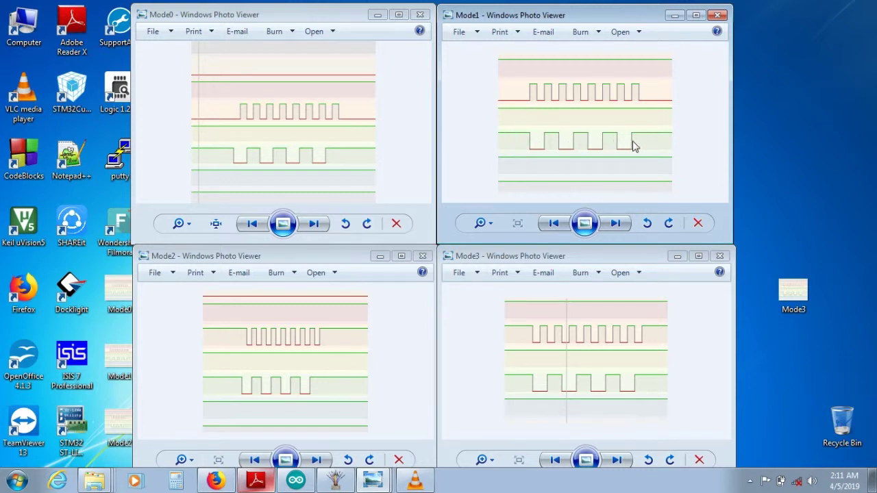
click(517, 102)
click(529, 89)
click(528, 86)
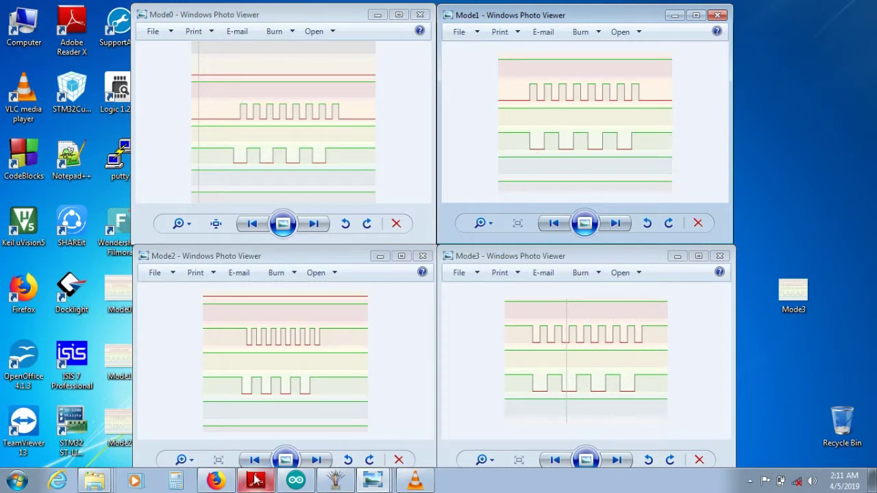
Return to the datasheet, check mode 1's CPOL=0 condition in Table 19-2, and find the mode 1 clock in Figure 19-4
click(255, 481)
scroll(350, 219, down, 5)
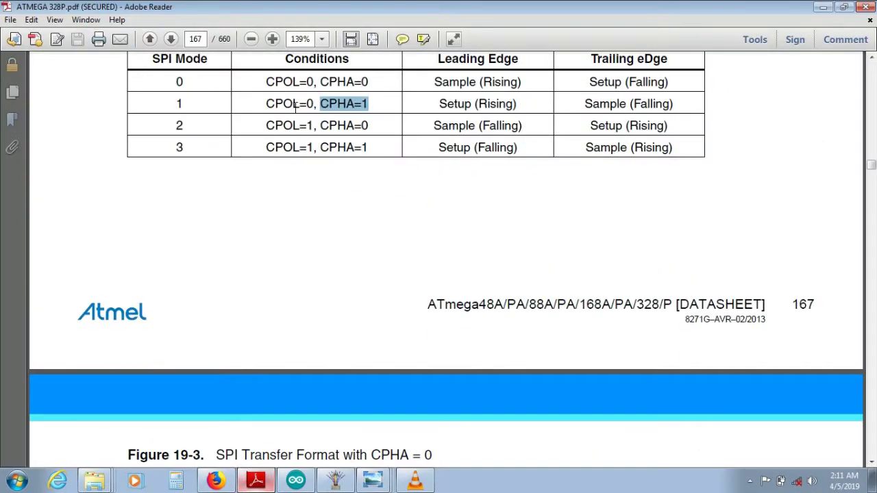
click(295, 103)
scroll(295, 109, down, 5)
scroll(298, 114, down, 2)
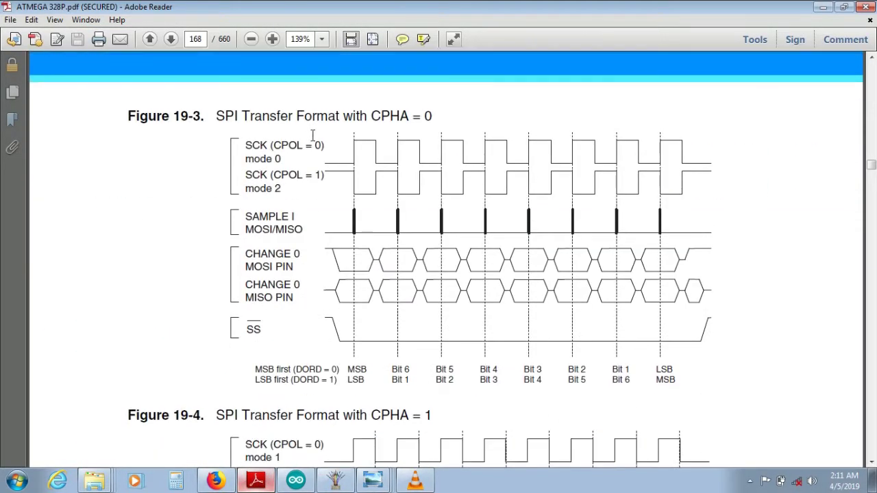
scroll(348, 134, down, 1)
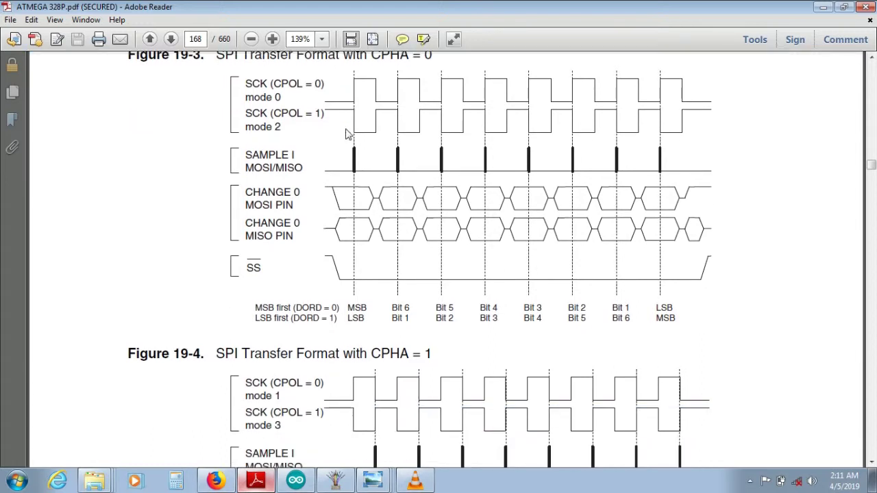